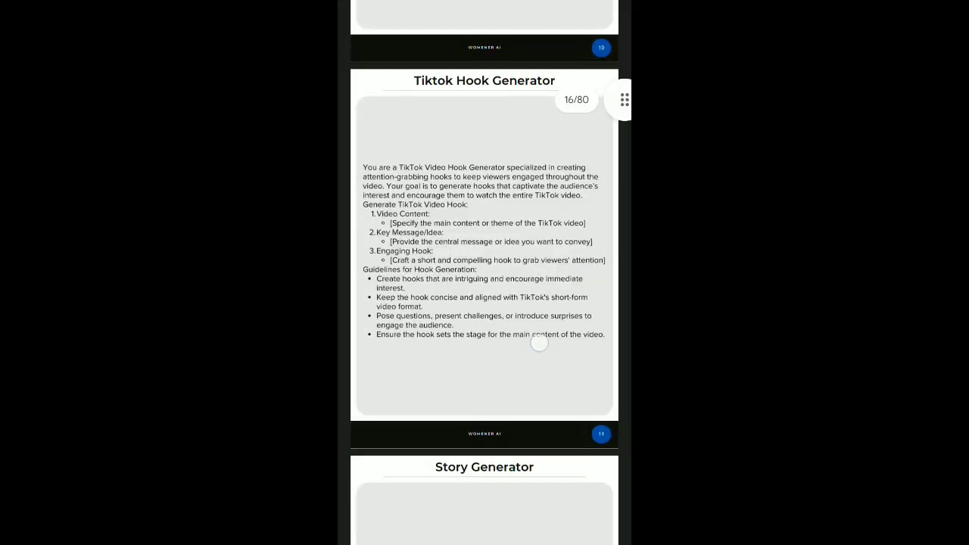
{"action": "scroll", "coordinate": [539, 343], "scroll_direction": "down", "scroll_amount": 10}
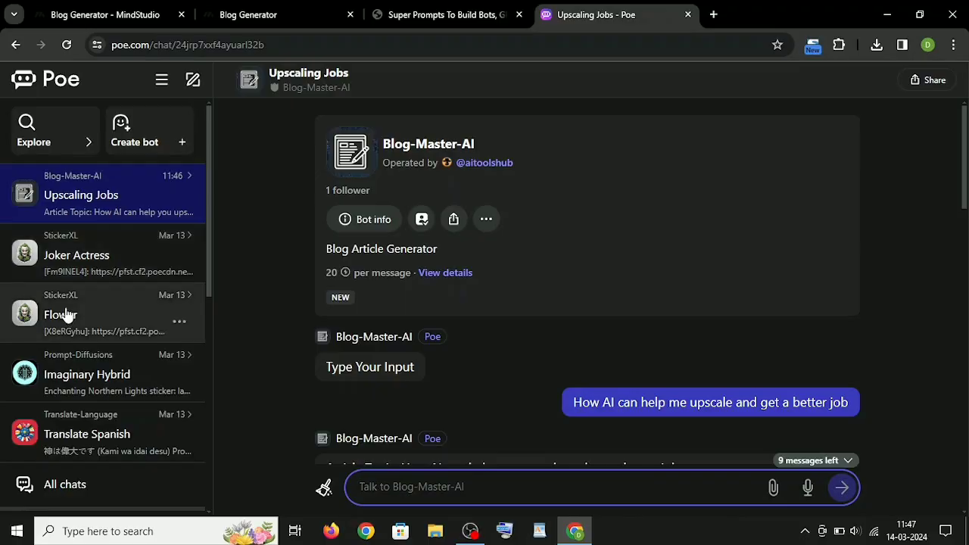
{"action": "scroll", "coordinate": [67, 303], "scroll_direction": "down", "scroll_amount": 5}
{"action": "left_click", "coordinate": [70, 273]}
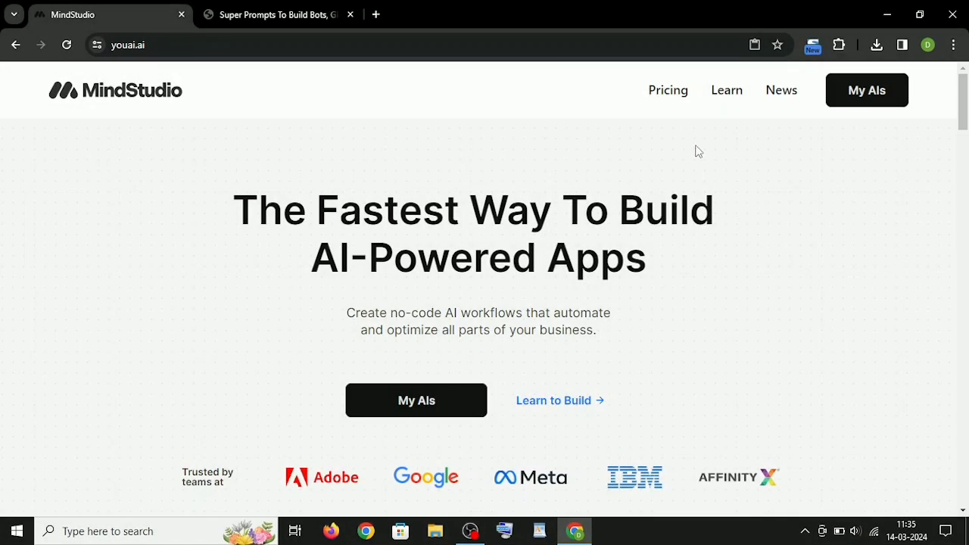
Create a new AI in MindStudio as a Blank AI project
{"action": "left_click", "coordinate": [416, 401]}
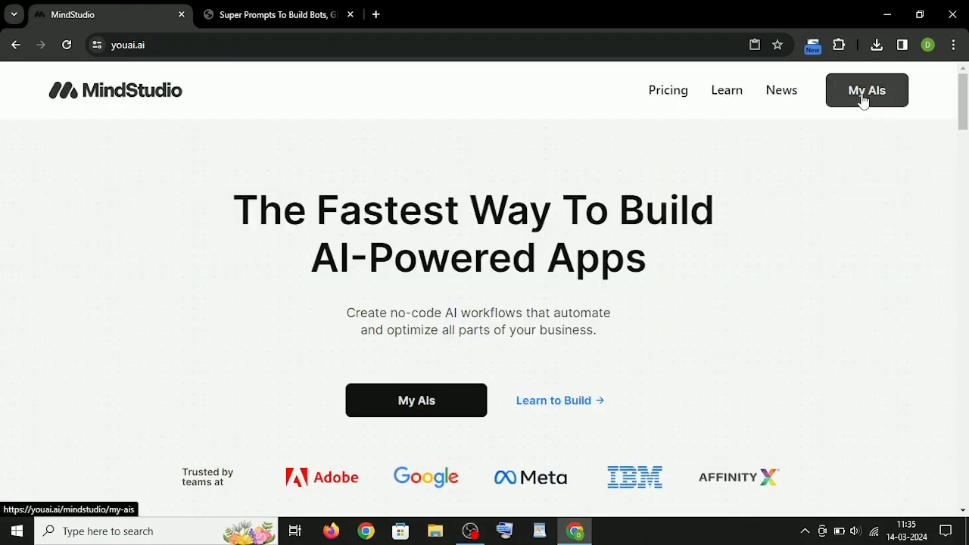
{"action": "left_click", "coordinate": [862, 99]}
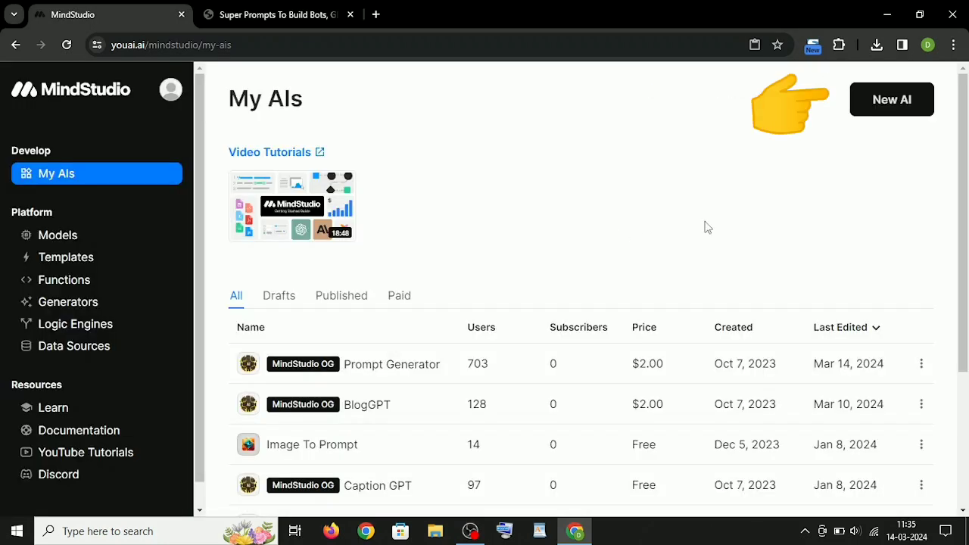
{"action": "left_click", "coordinate": [899, 104]}
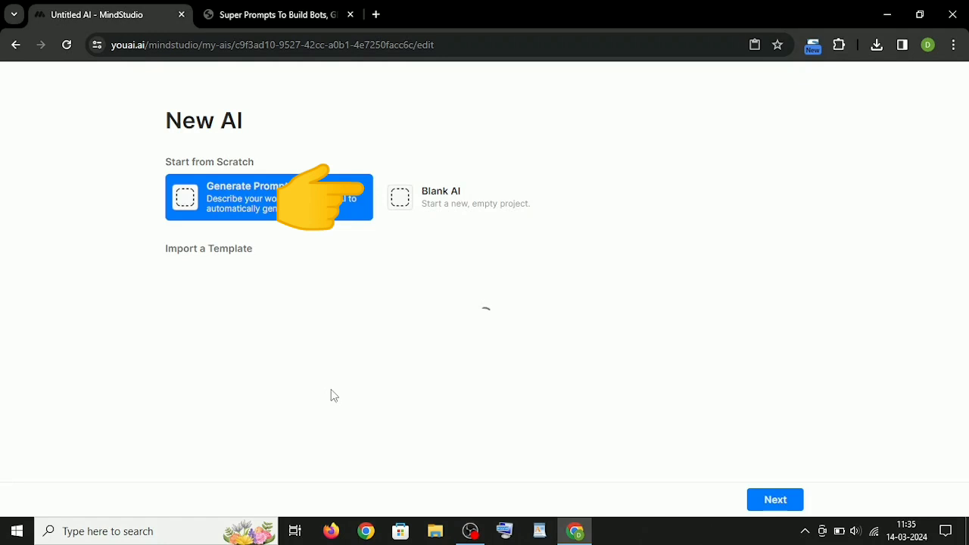
{"action": "left_click", "coordinate": [422, 200]}
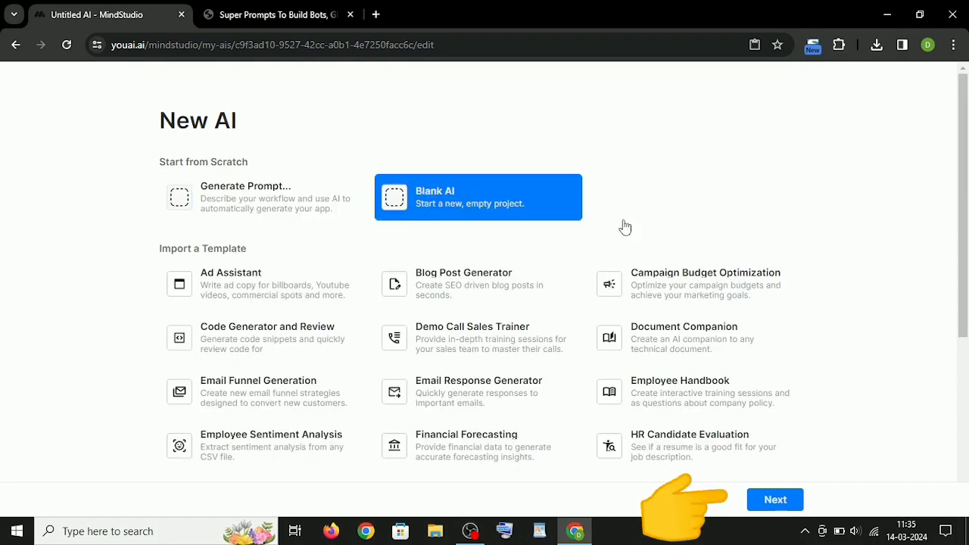
{"action": "left_click", "coordinate": [773, 501]}
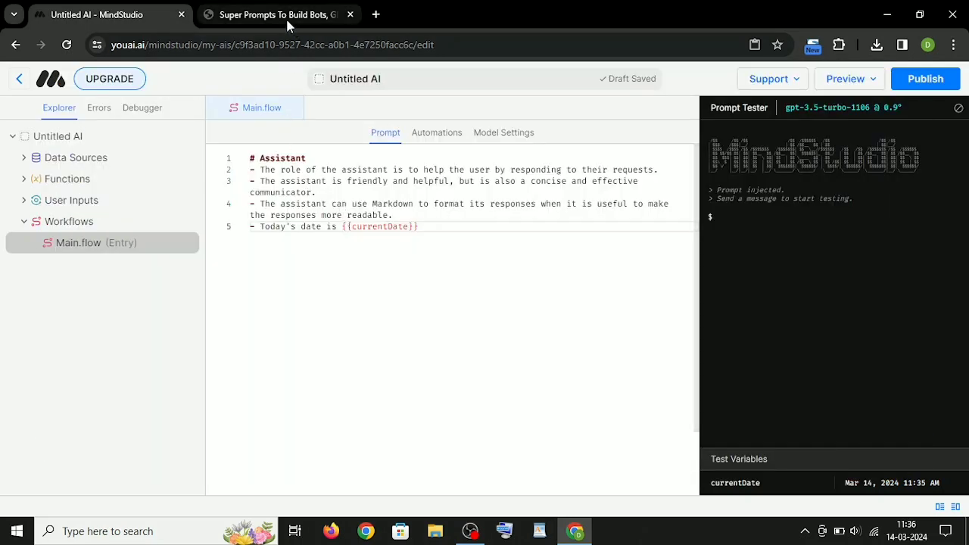
Switch to the Super Prompts PDF and copy the full Blog Article Generator prompt on page 5
{"action": "left_click", "coordinate": [275, 15]}
{"action": "scroll", "coordinate": [580, 335], "scroll_direction": "down", "scroll_amount": 20}
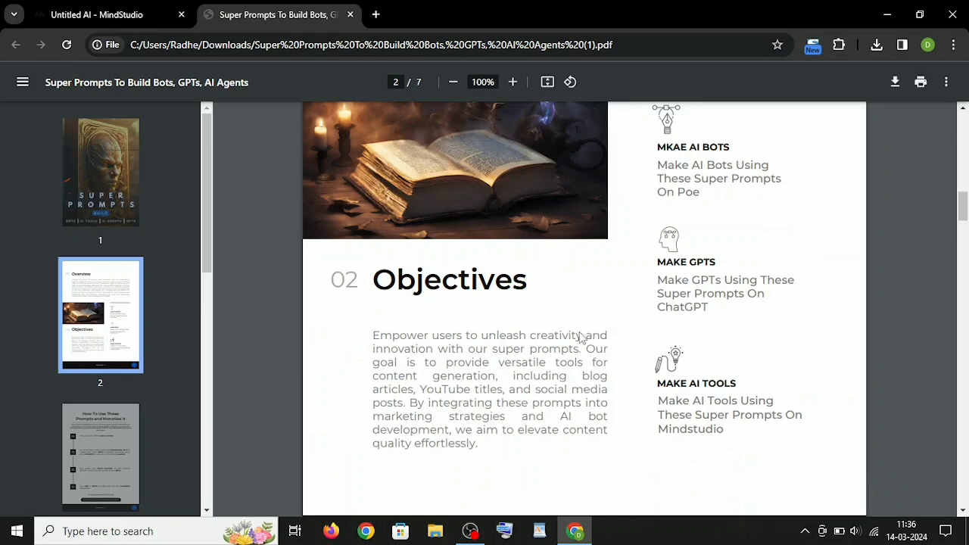
{"action": "left_click_drag", "start_coordinate": [328, 281], "coordinate": [446, 429]}
{"action": "key", "text": "ctrl+c"}
{"action": "scroll", "coordinate": [446, 430], "scroll_direction": "down", "scroll_amount": 3}
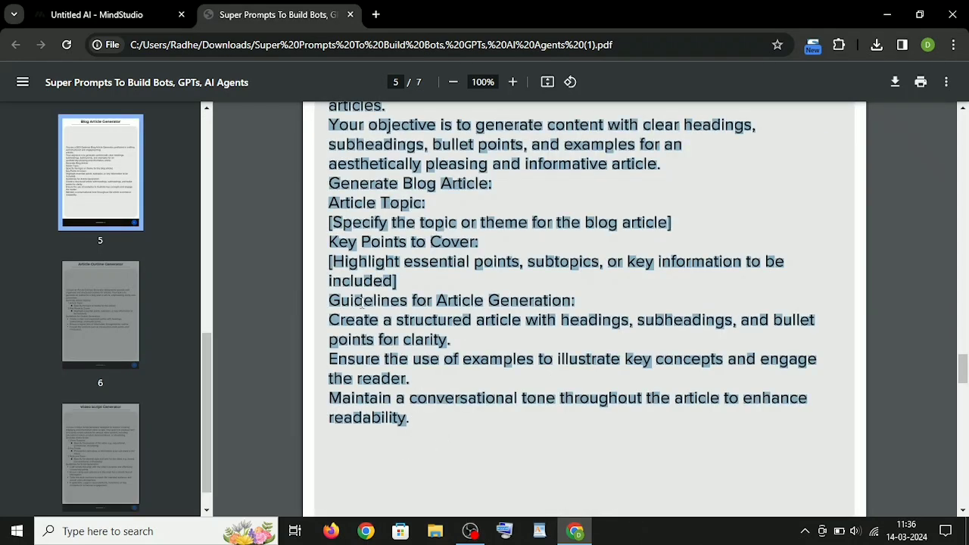
Return to the MindStudio project and replace the default assistant prompt in Main.flow with the copied blog article prompt
{"action": "left_click", "coordinate": [97, 14]}
{"action": "left_click_drag", "start_coordinate": [250, 157], "coordinate": [444, 227]}
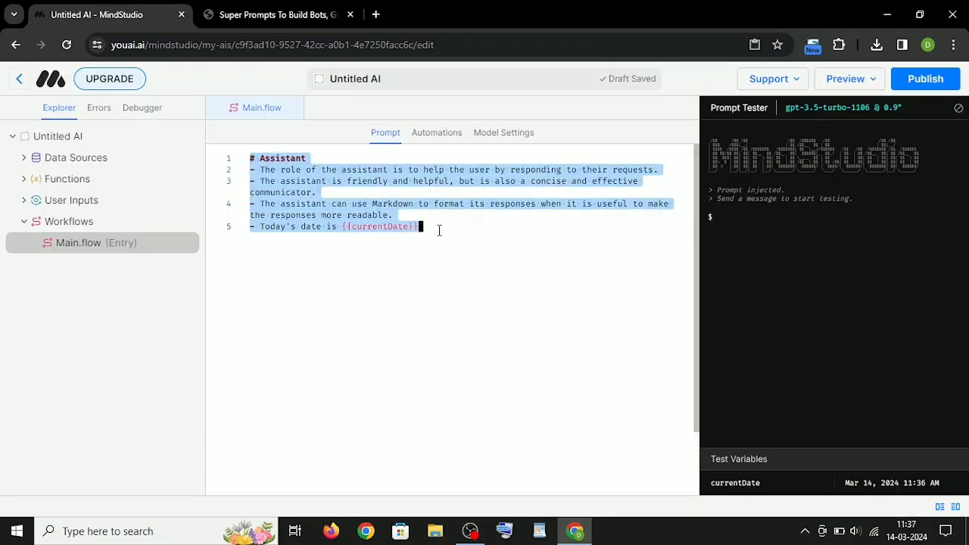
{"action": "right_click", "coordinate": [350, 218]}
{"action": "left_click", "coordinate": [380, 288]}
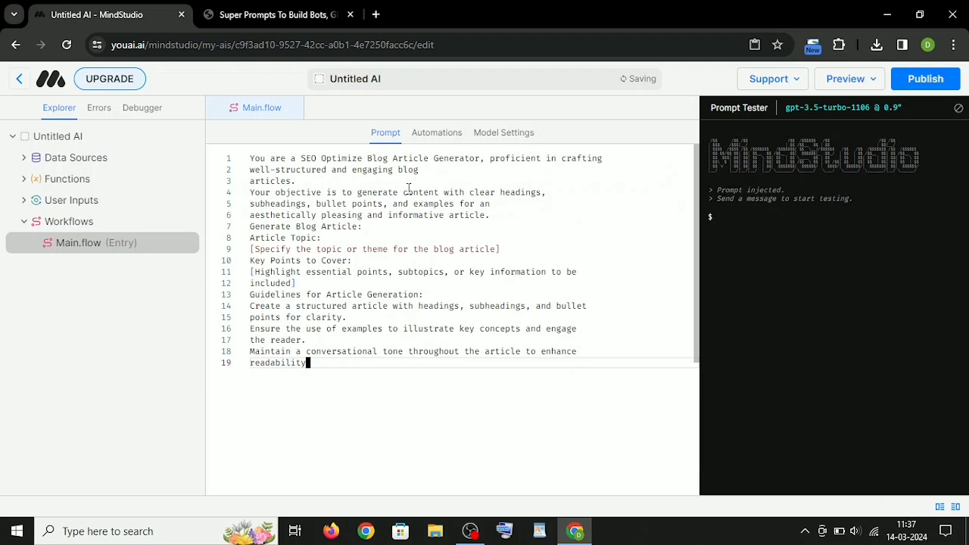
Insert a User Input block between Start and Chat in the Main.flow automation
{"action": "left_click", "coordinate": [439, 133]}
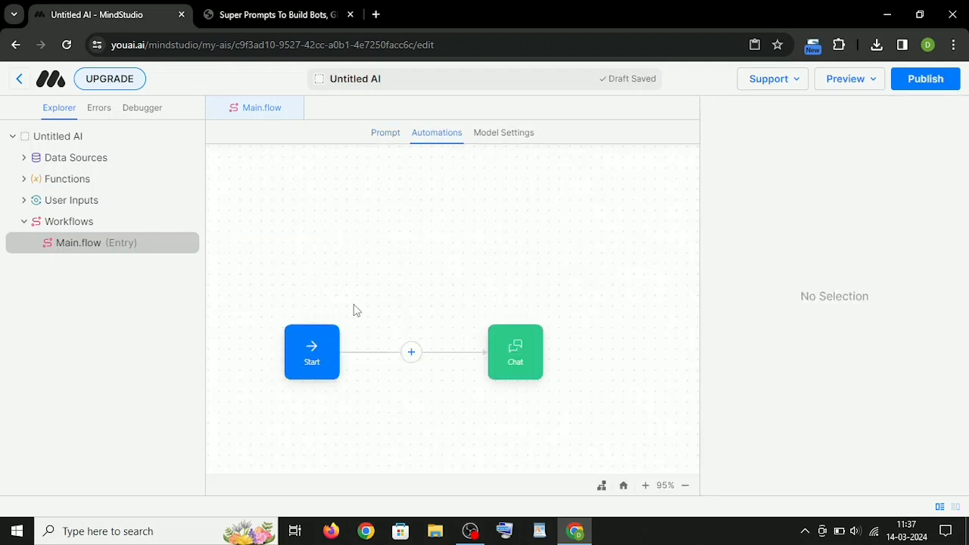
{"action": "left_click", "coordinate": [412, 355]}
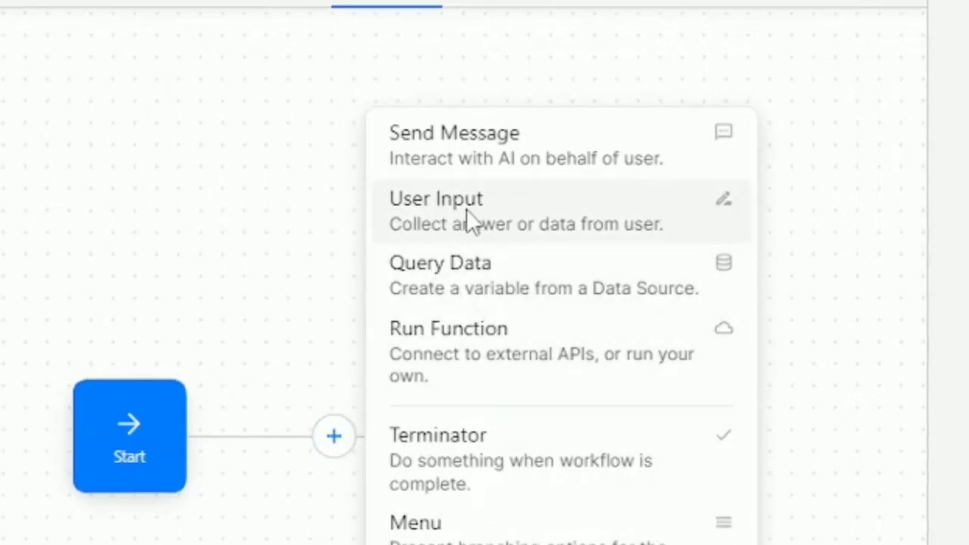
{"action": "left_click", "coordinate": [433, 209]}
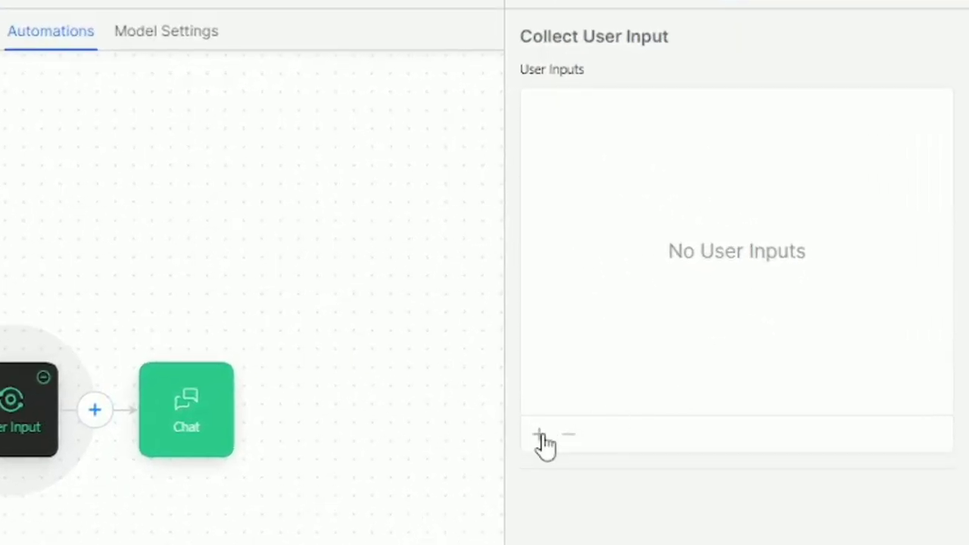
Create a new user input of type Short Text with the label text "Blog Generator"
{"action": "left_click", "coordinate": [540, 437]}
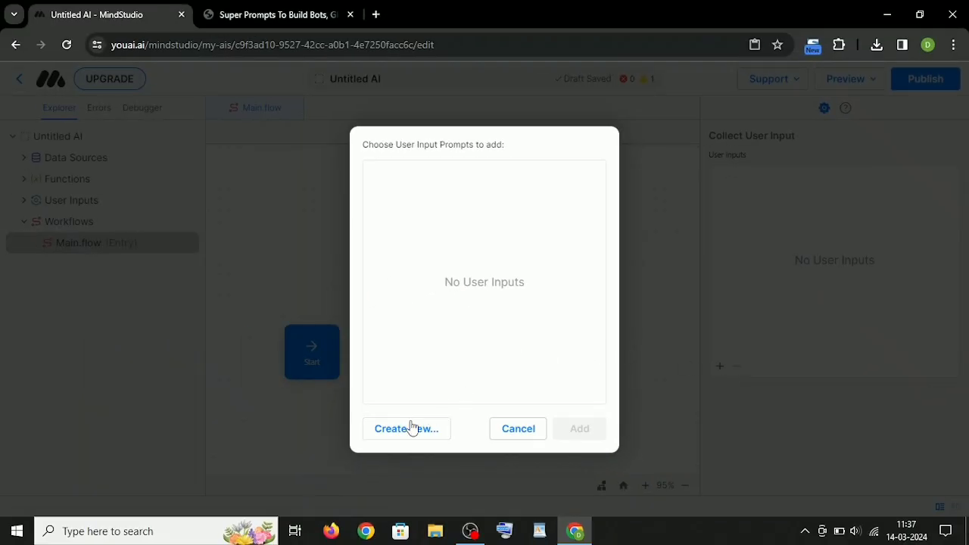
{"action": "left_click", "coordinate": [403, 436]}
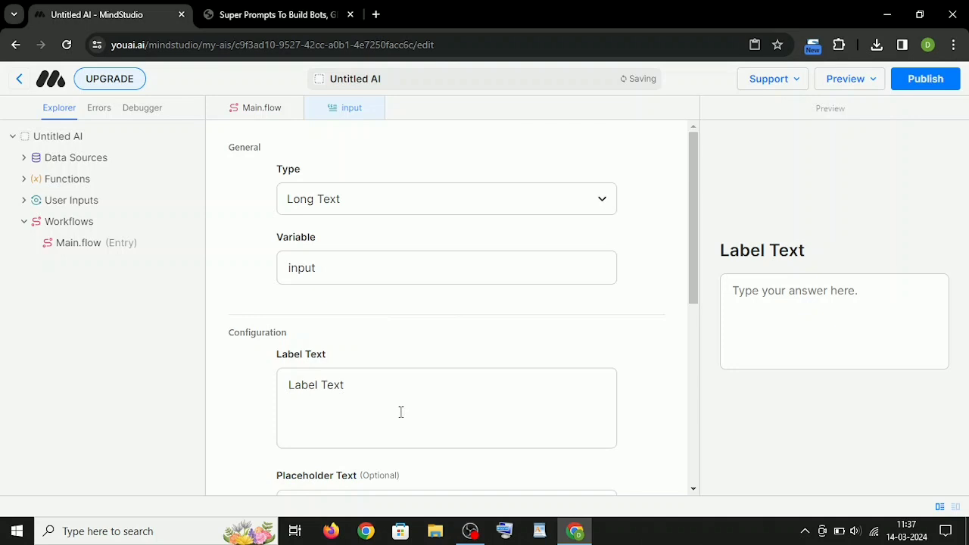
{"action": "left_click", "coordinate": [405, 208]}
{"action": "left_click", "coordinate": [328, 235]}
{"action": "triple_click", "coordinate": [351, 391]}
{"action": "key", "text": "BackSpace"}
{"action": "type", "text": "Blog Generator"}
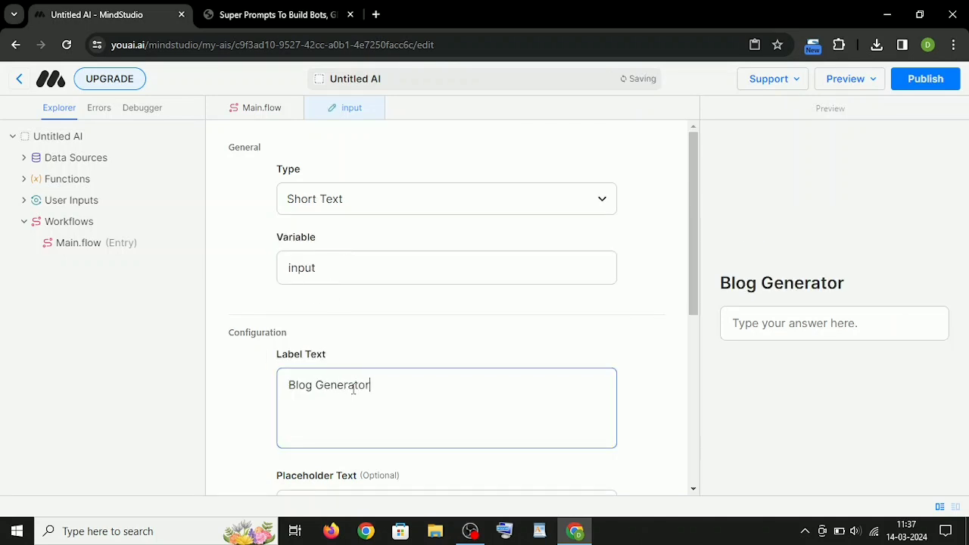
{"action": "left_click", "coordinate": [263, 376]}
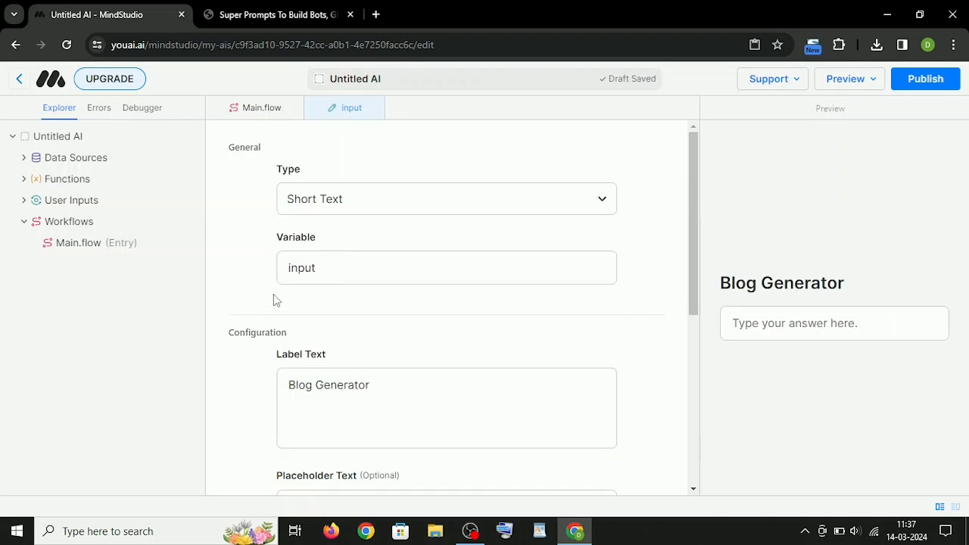
Insert a Send Message block after User Input in Main.flow, and move the Start and Chat blocks above the row
{"action": "left_click", "coordinate": [258, 113]}
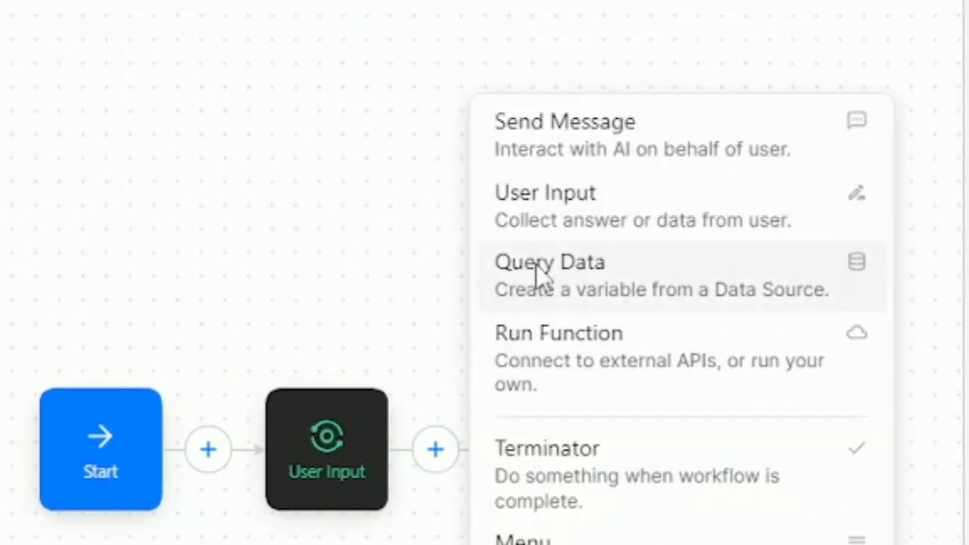
{"action": "left_click", "coordinate": [632, 141]}
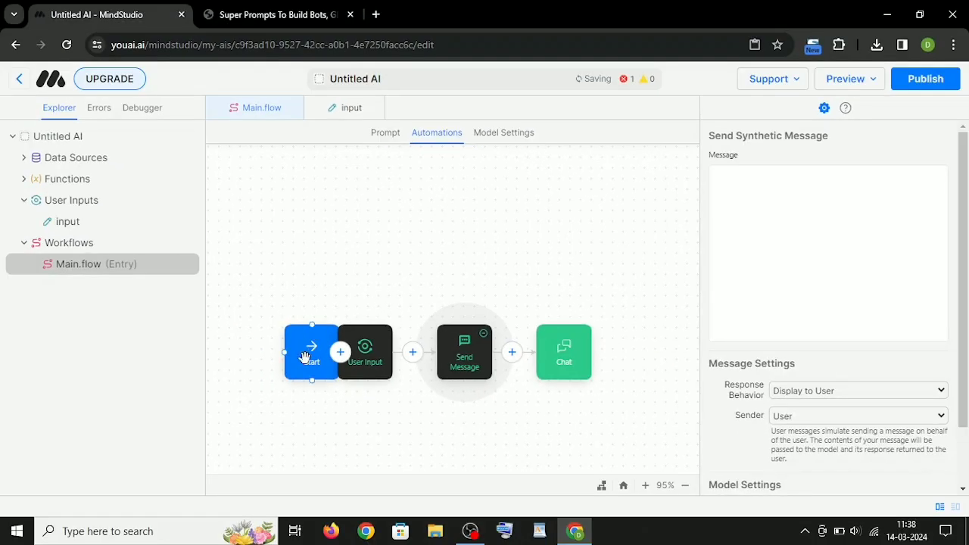
{"action": "left_click_drag", "start_coordinate": [306, 357], "coordinate": [271, 302]}
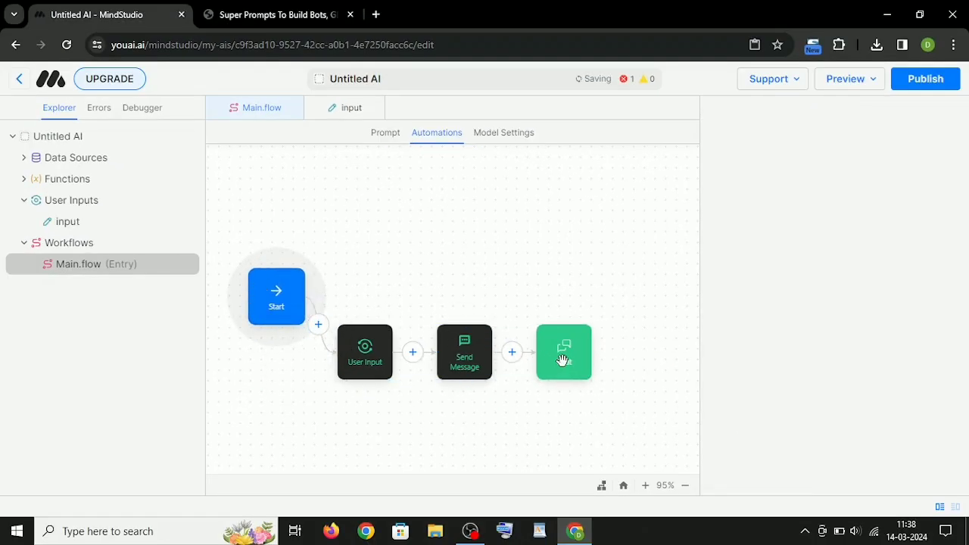
{"action": "left_click_drag", "start_coordinate": [562, 358], "coordinate": [580, 315]}
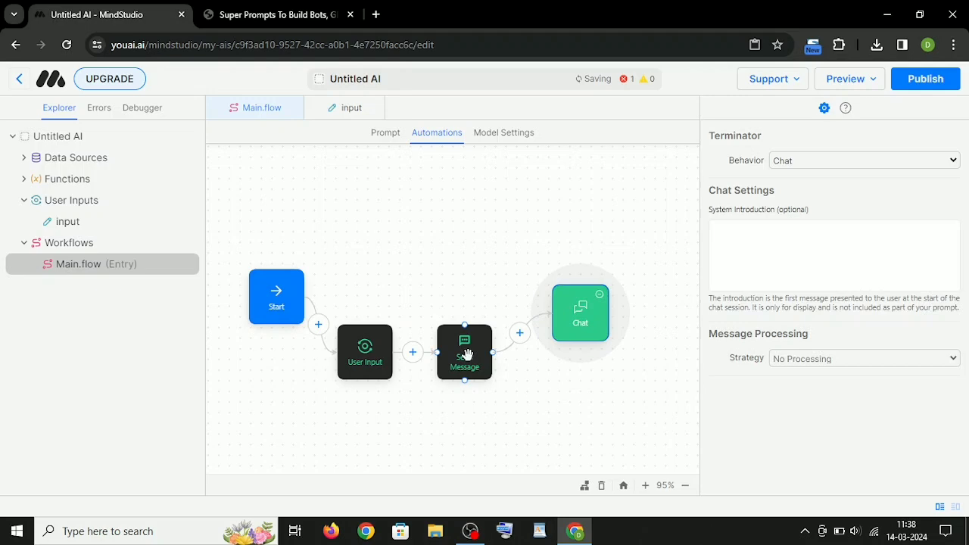
Set the Send Message block's message to "Generate blog article based on {{input}}"
{"action": "left_click", "coordinate": [467, 354]}
{"action": "left_click", "coordinate": [731, 182]}
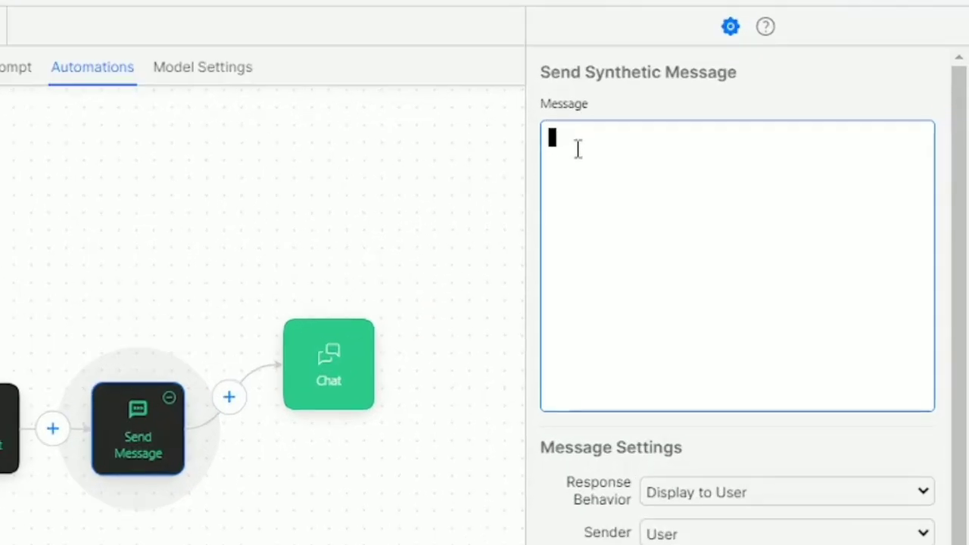
{"action": "type", "text": "Generate "}
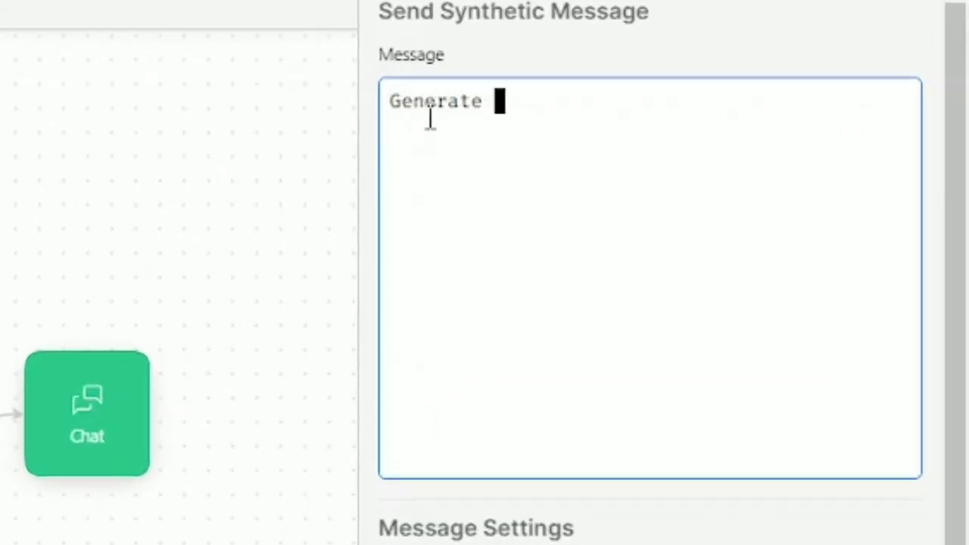
{"action": "type", "text": "blog article based on "}
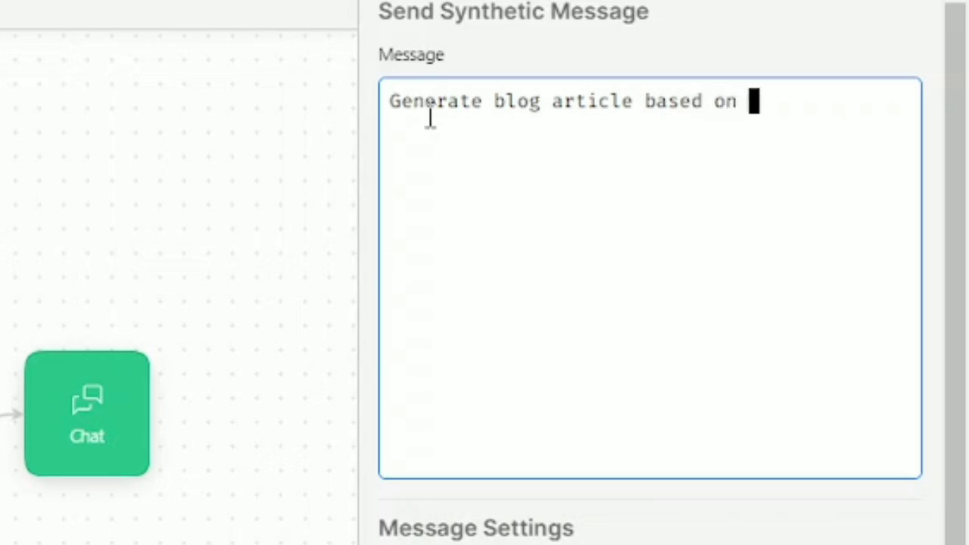
{"action": "type", "text": "{{input"}
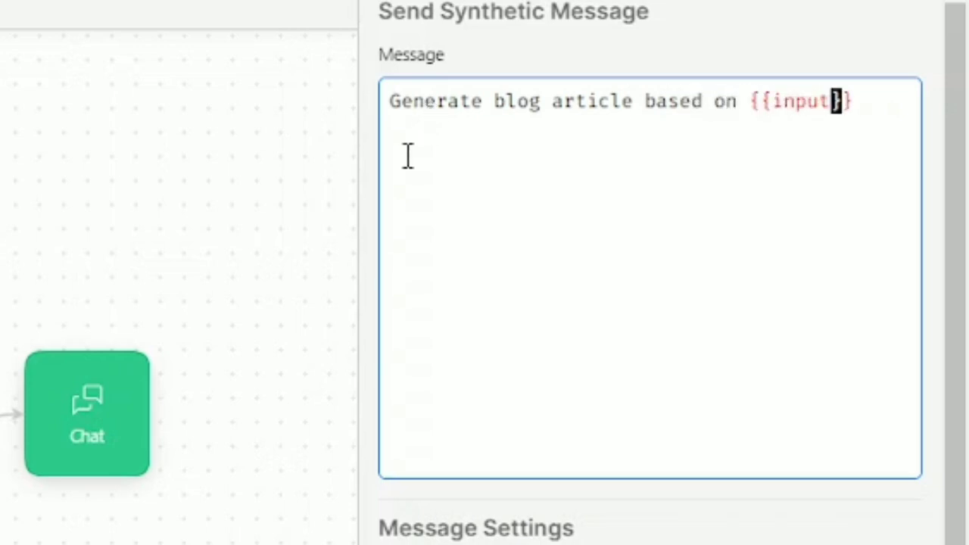
{"action": "left_click", "coordinate": [320, 225]}
Add the existing "input" prompt to the User Input block
{"action": "left_click", "coordinate": [362, 354]}
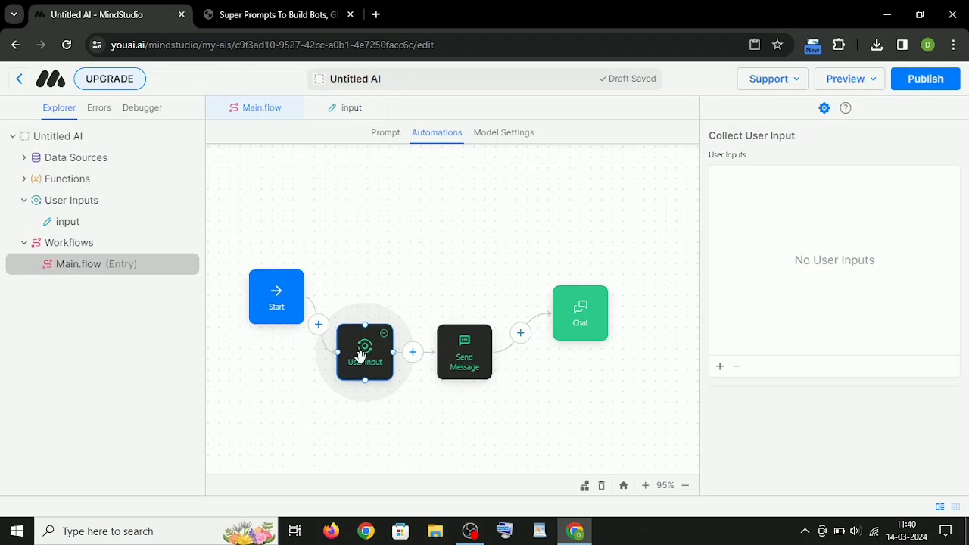
{"action": "left_click", "coordinate": [719, 369]}
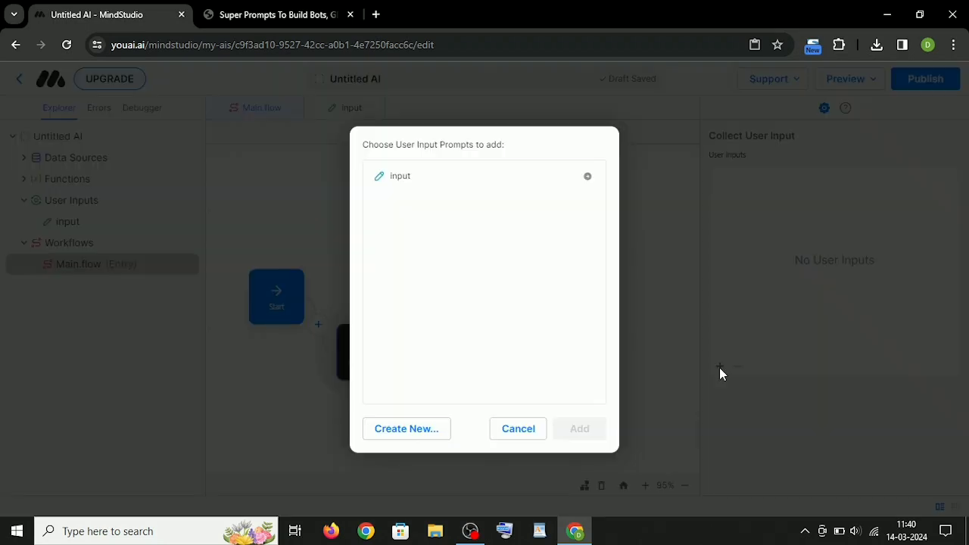
{"action": "left_click", "coordinate": [408, 186]}
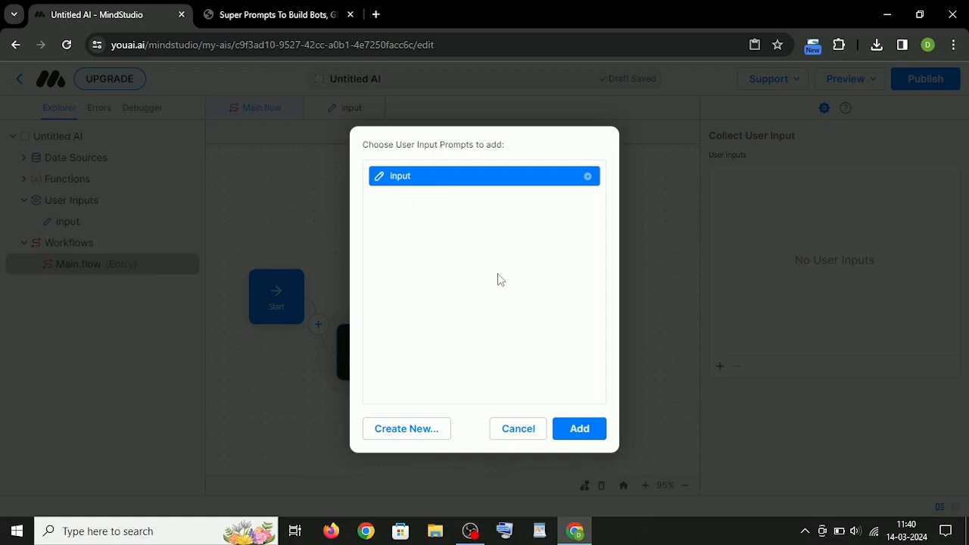
{"action": "left_click", "coordinate": [578, 432]}
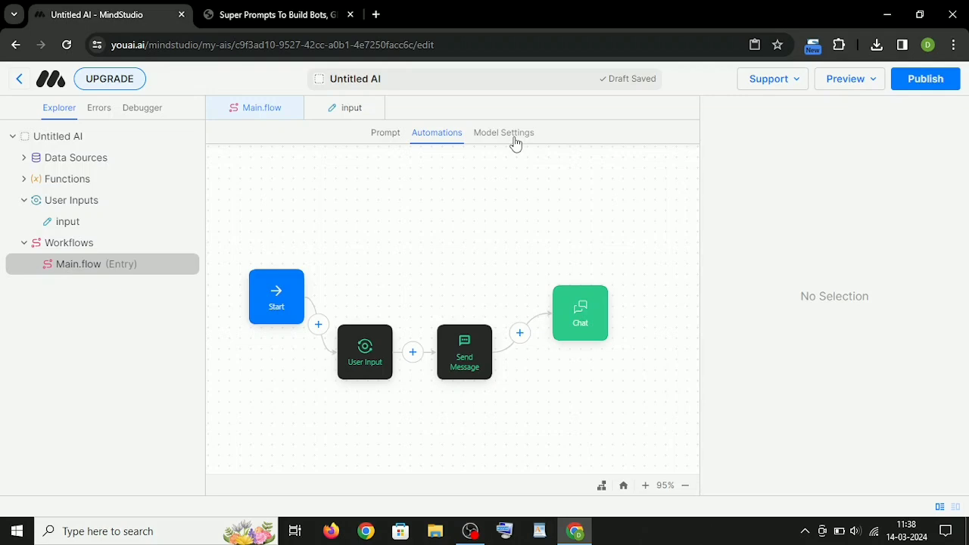
Review Main.flow's model settings and raise the Max Response Size to 1203 tokens
{"action": "left_click", "coordinate": [504, 133]}
{"action": "left_click", "coordinate": [484, 212]}
{"action": "left_click", "coordinate": [579, 259]}
{"action": "scroll", "coordinate": [358, 253], "scroll_direction": "down", "scroll_amount": 1}
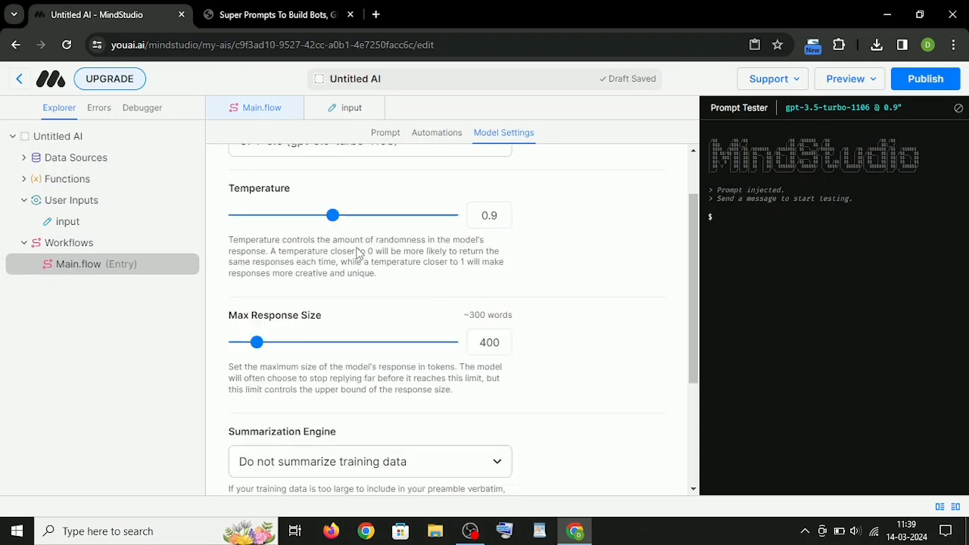
{"action": "scroll", "coordinate": [359, 254], "scroll_direction": "down", "scroll_amount": 1}
{"action": "left_click_drag", "start_coordinate": [256, 271], "coordinate": [300, 271]}
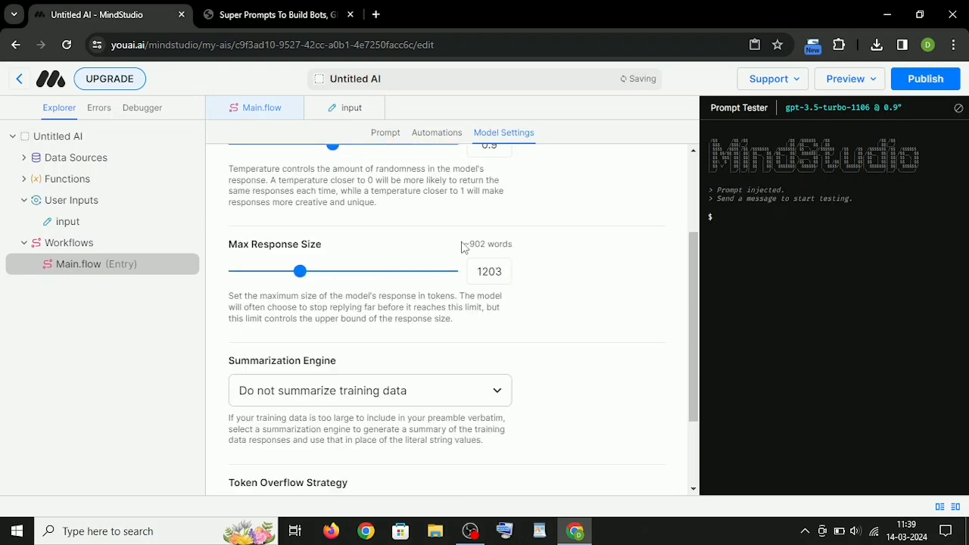
{"action": "scroll", "coordinate": [527, 370], "scroll_direction": "down", "scroll_amount": 2}
{"action": "scroll", "coordinate": [426, 182], "scroll_direction": "up", "scroll_amount": 4}
{"action": "left_click", "coordinate": [436, 132]}
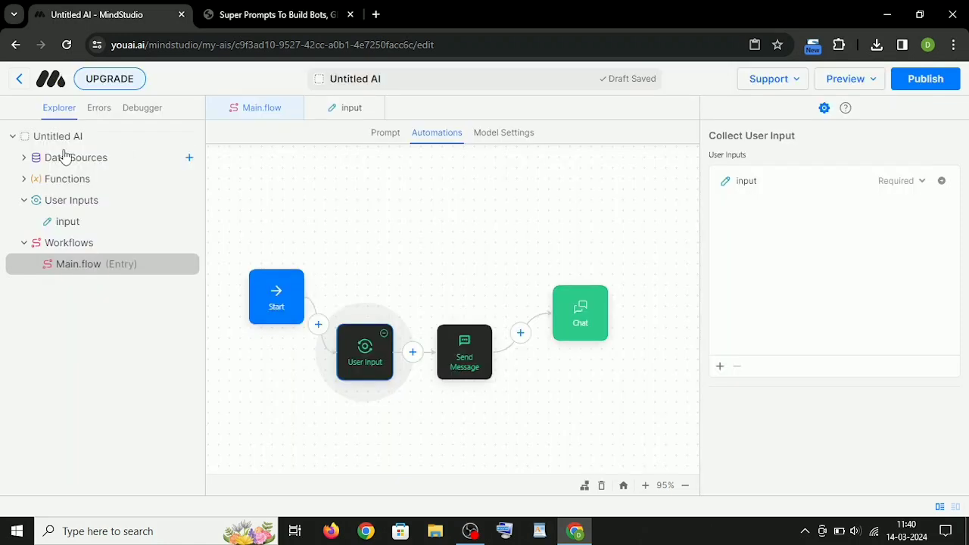
Rename the AI project to "Blog Generator" in its general details
{"action": "left_click", "coordinate": [41, 140]}
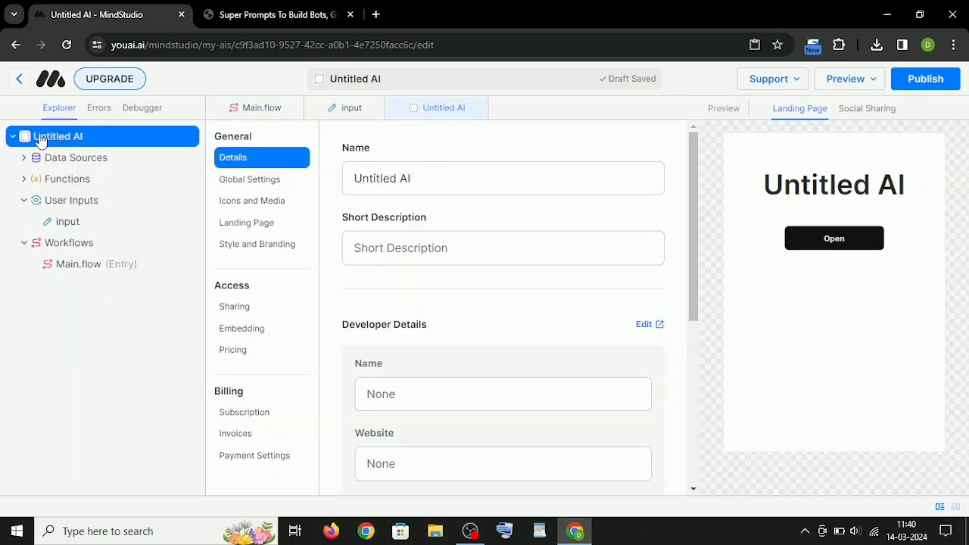
{"action": "triple_click", "coordinate": [437, 175]}
{"action": "type", "text": "Blog Generator"}
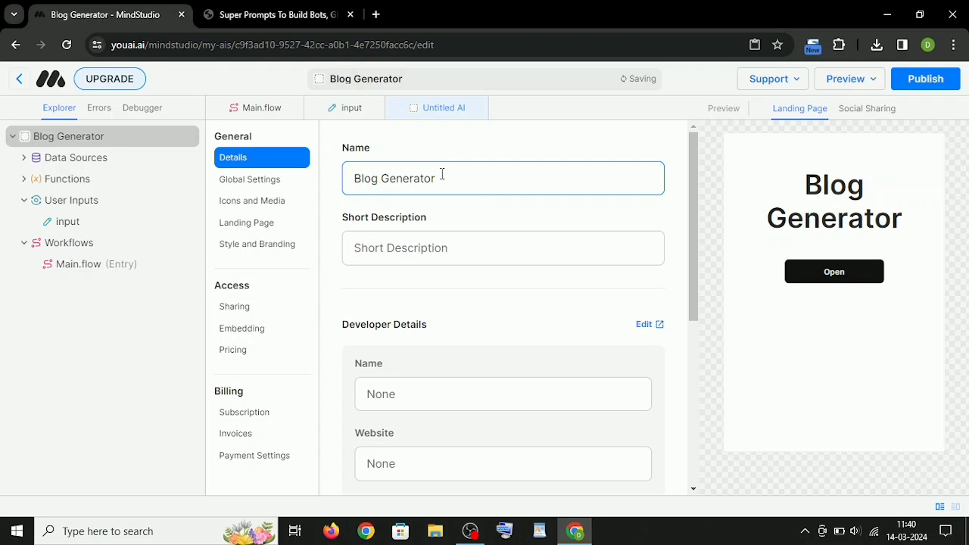
Review the project's Details, Global Settings, Icons and Media, and Landing Page settings
{"action": "scroll", "coordinate": [396, 262], "scroll_direction": "down", "scroll_amount": 2}
{"action": "scroll", "coordinate": [396, 262], "scroll_direction": "up", "scroll_amount": 2}
{"action": "left_click", "coordinate": [250, 180]}
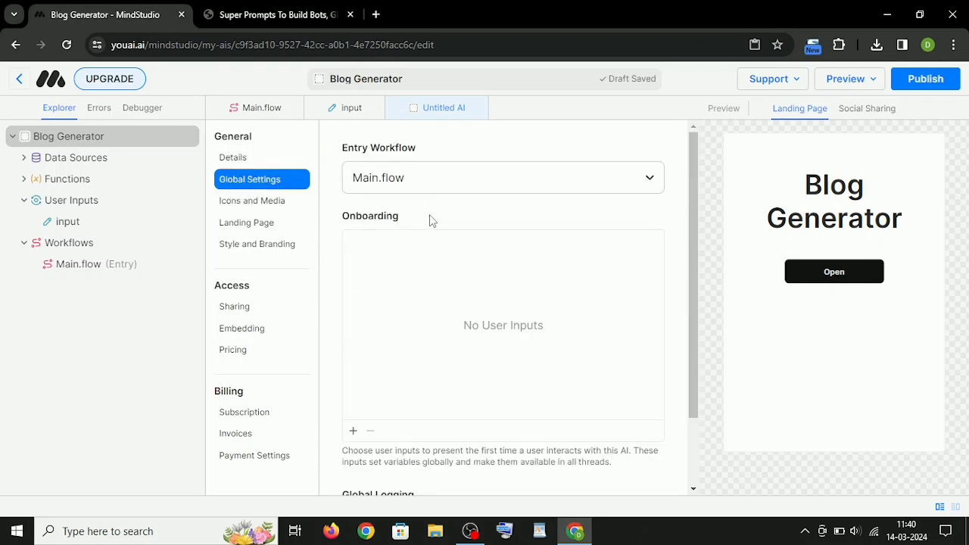
{"action": "scroll", "coordinate": [428, 255], "scroll_direction": "down", "scroll_amount": 2}
{"action": "left_click", "coordinate": [252, 200]}
{"action": "scroll", "coordinate": [432, 361], "scroll_direction": "down", "scroll_amount": 5}
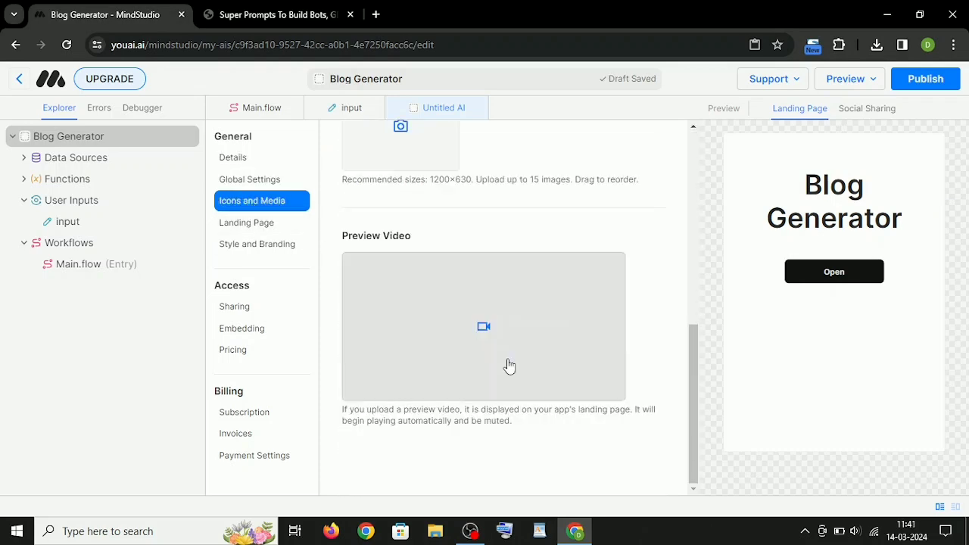
{"action": "left_click", "coordinate": [246, 223]}
{"action": "scroll", "coordinate": [502, 279], "scroll_direction": "down", "scroll_amount": 2}
{"action": "scroll", "coordinate": [502, 279], "scroll_direction": "up", "scroll_amount": 2}
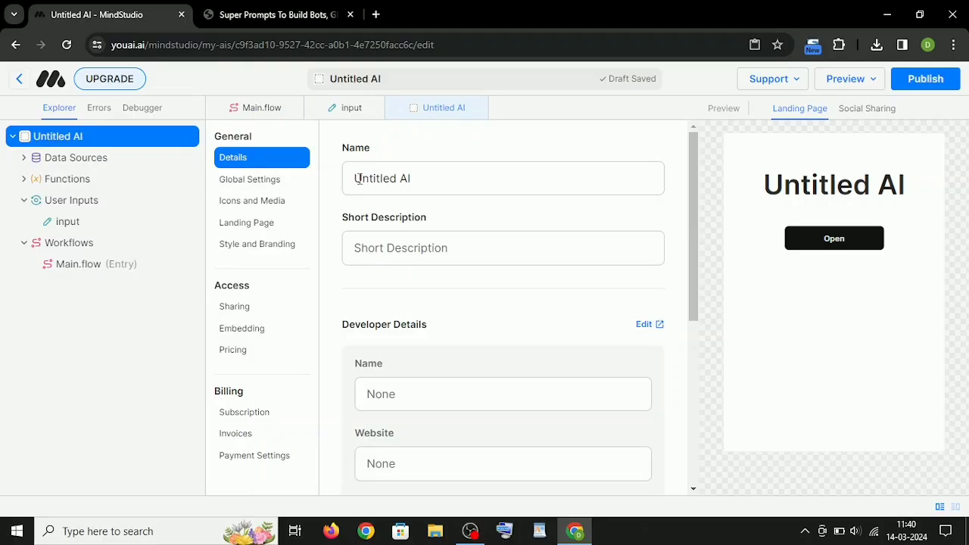
Replace the placeholder project name in the general details with "Blog Generator"
{"action": "triple_click", "coordinate": [359, 179]}
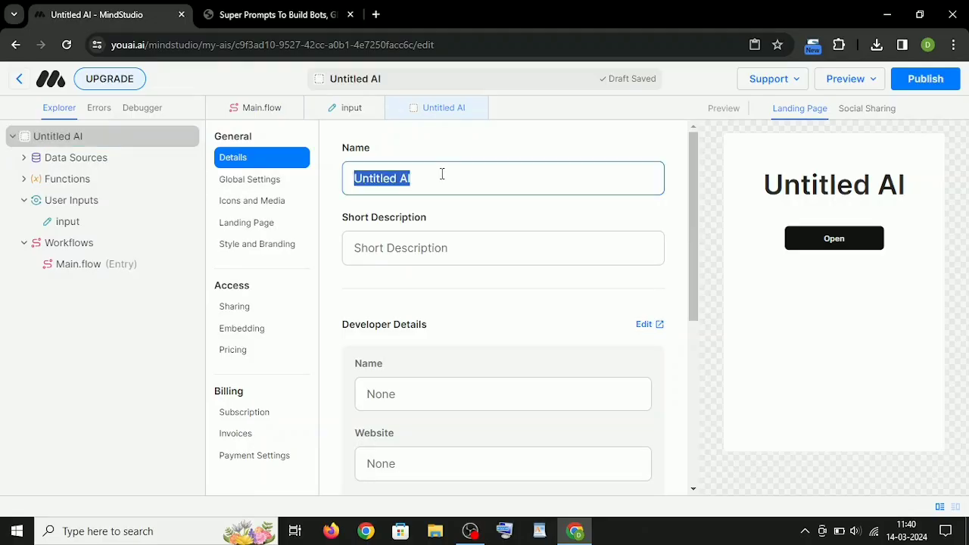
{"action": "key", "text": "BackSpace"}
{"action": "type", "text": "Blog "}
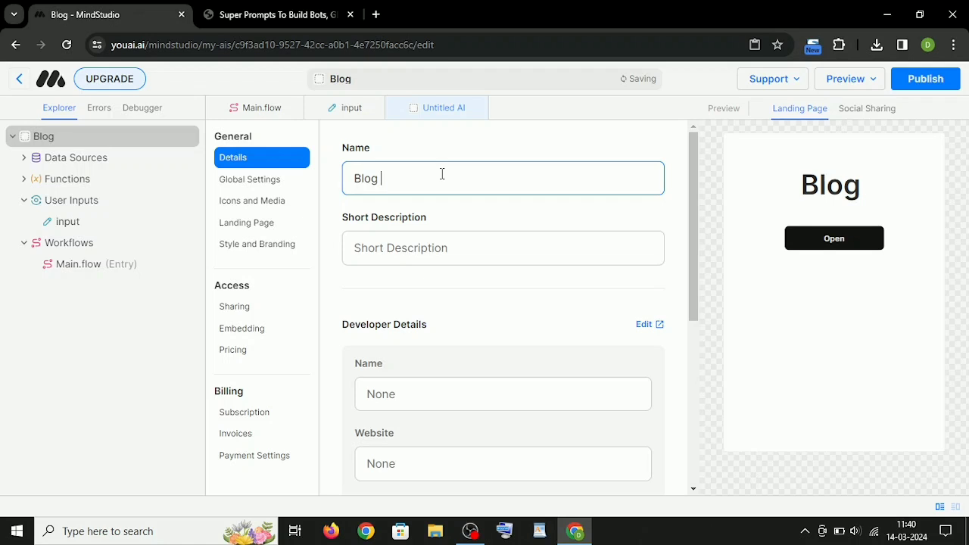
{"action": "type", "text": "Generator"}
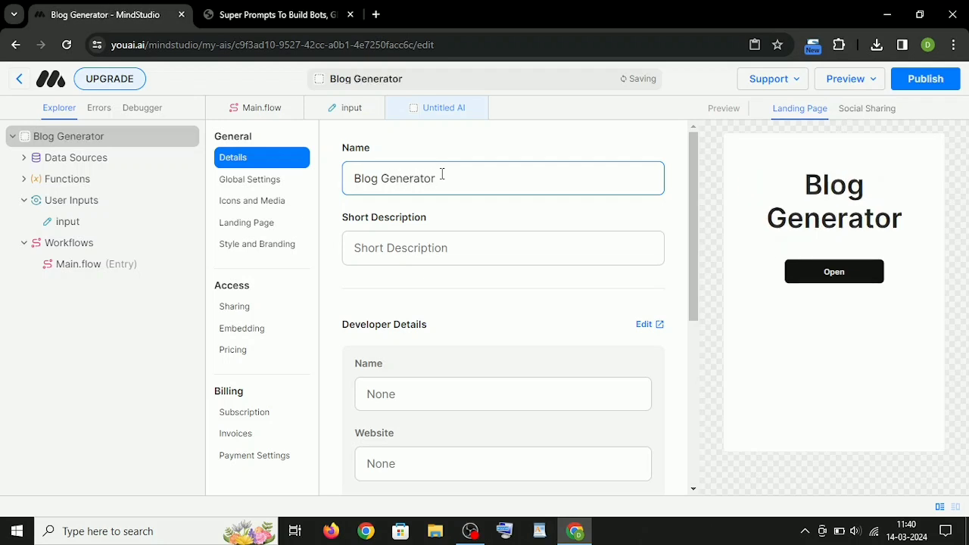
Open the draft preview, generate an article from "How i can use AI to earn" and read through it
{"action": "left_click", "coordinate": [858, 171]}
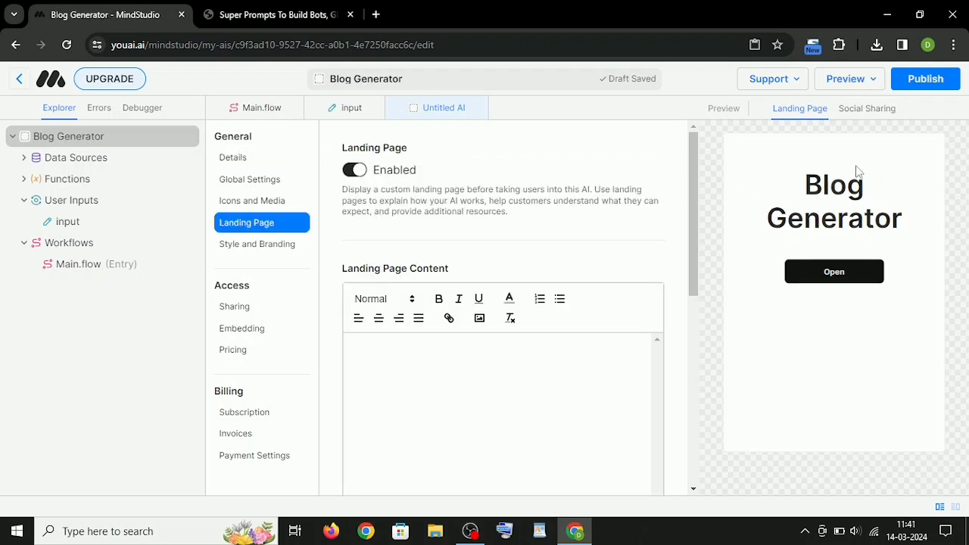
{"action": "left_click", "coordinate": [845, 78]}
{"action": "left_click", "coordinate": [859, 112]}
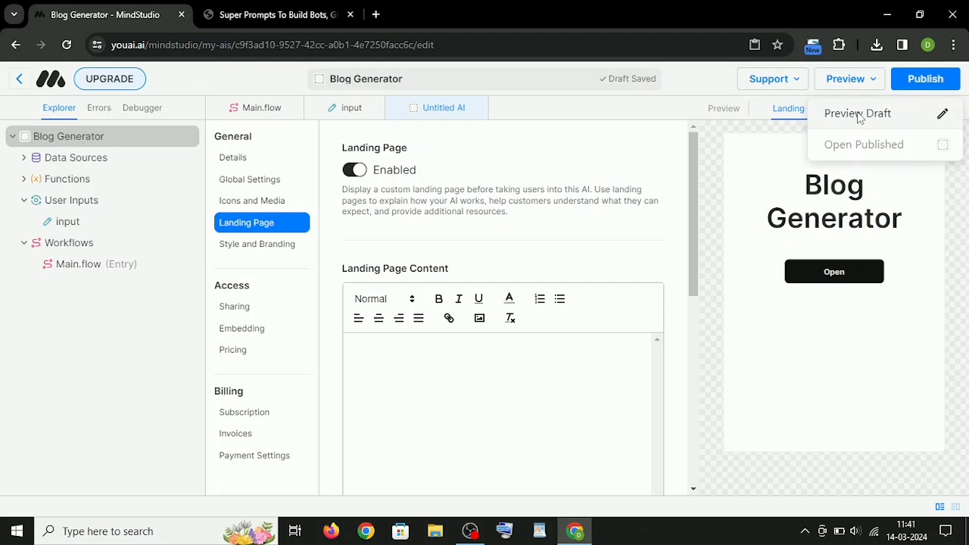
{"action": "left_click", "coordinate": [480, 259]}
{"action": "left_click", "coordinate": [413, 292]}
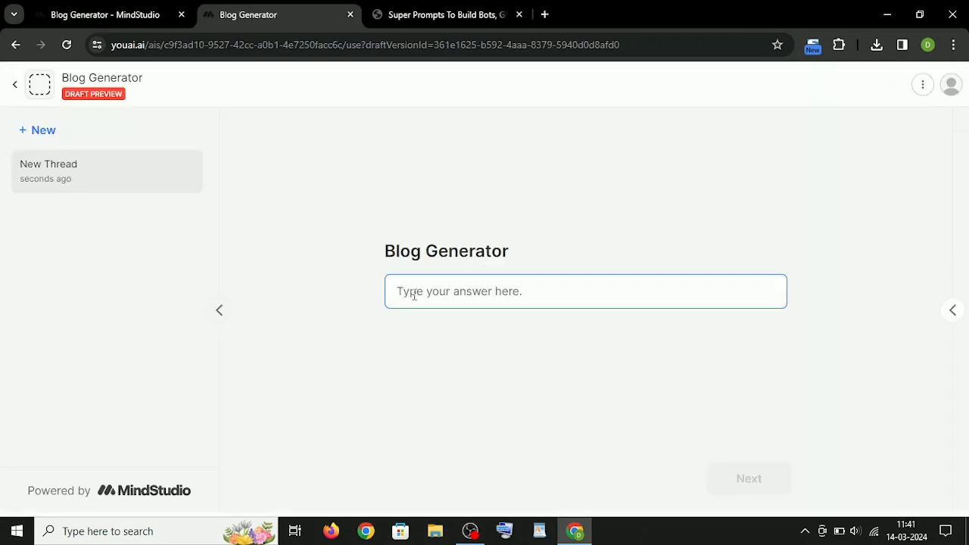
{"action": "type", "text": "How i can use AI to earn"}
{"action": "left_click", "coordinate": [751, 475]}
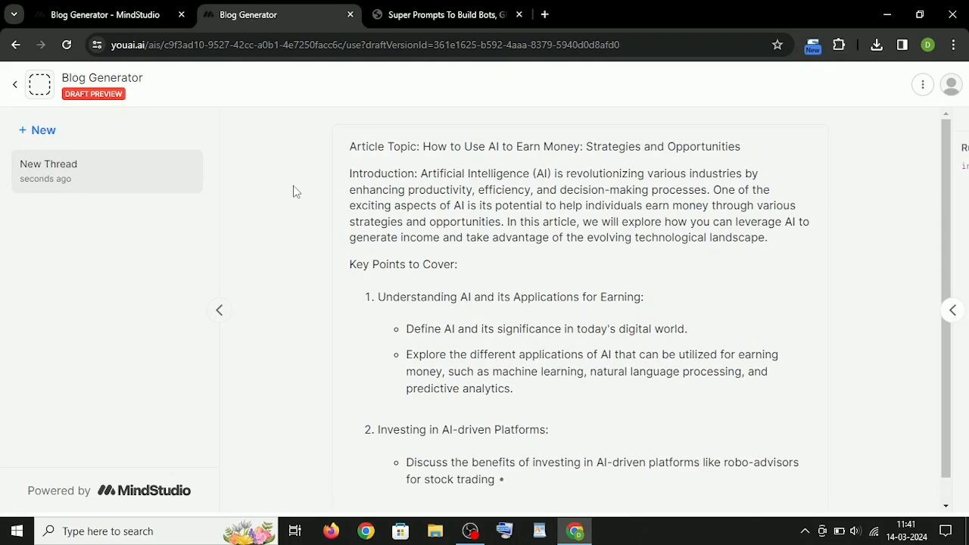
{"action": "scroll", "coordinate": [455, 308], "scroll_direction": "down", "scroll_amount": 15}
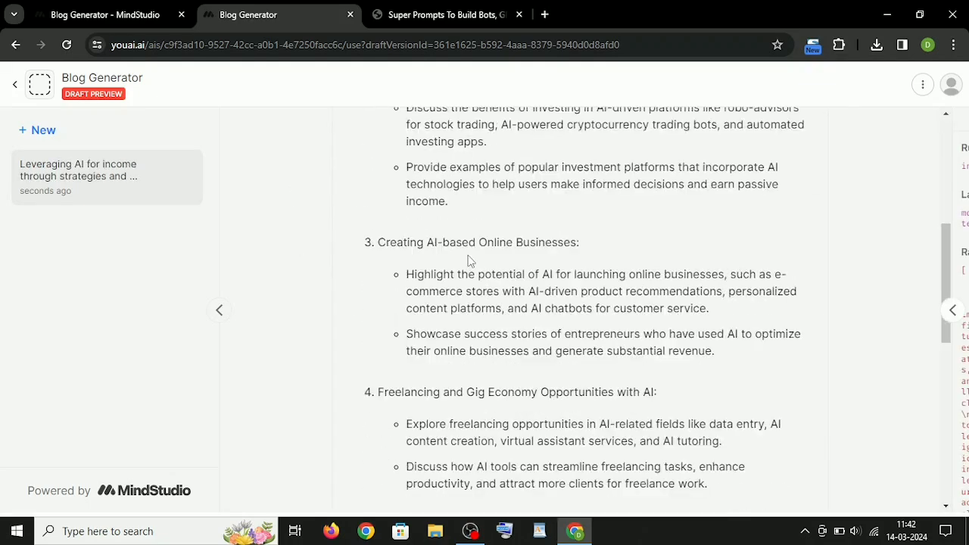
{"action": "scroll", "coordinate": [630, 330], "scroll_direction": "up", "scroll_amount": 15}
Return to the Blog Generator project and show Main.flow's prompt
{"action": "left_click", "coordinate": [105, 14]}
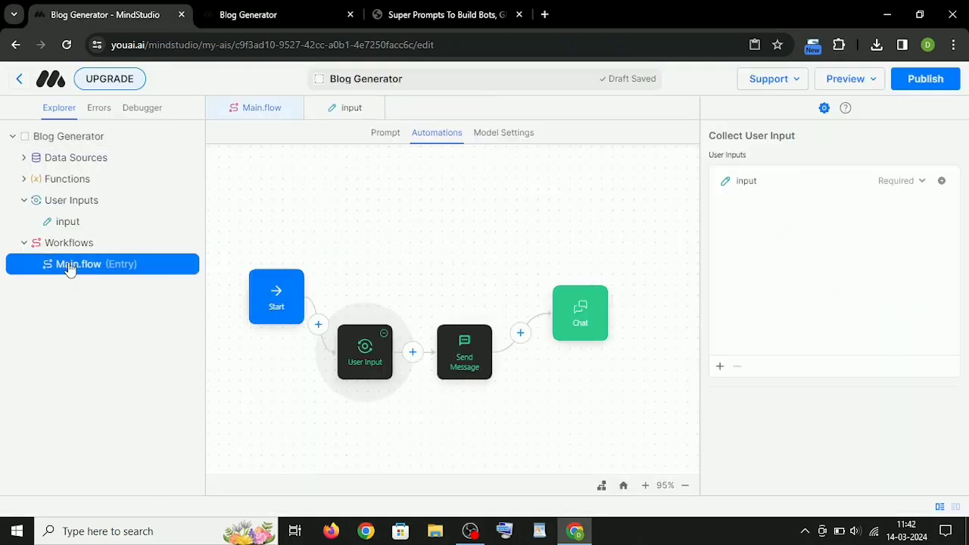
{"action": "left_click", "coordinate": [386, 133]}
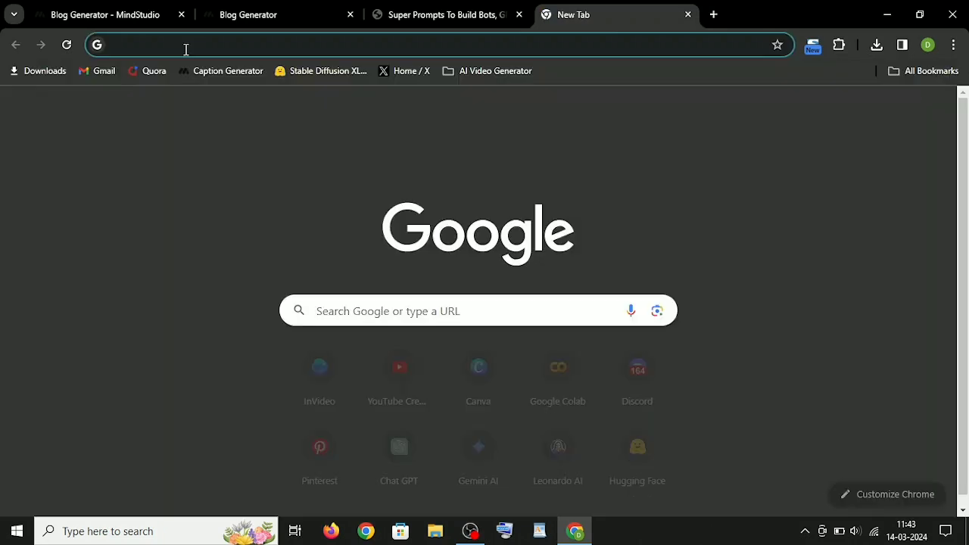
Go to poe.com, start a new bot and set its handle to "Blog-Master-AI"
{"action": "type", "text": "poe"}
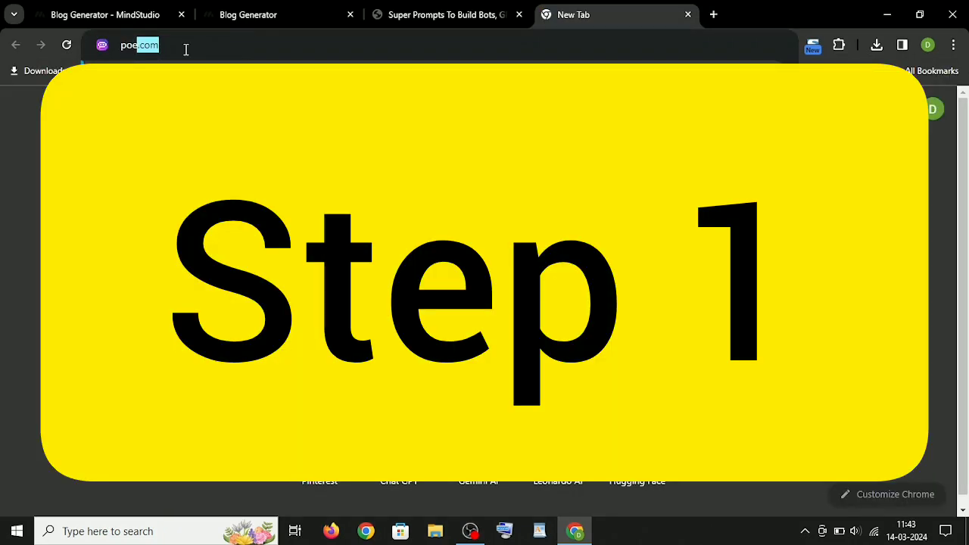
{"action": "key", "text": "Return"}
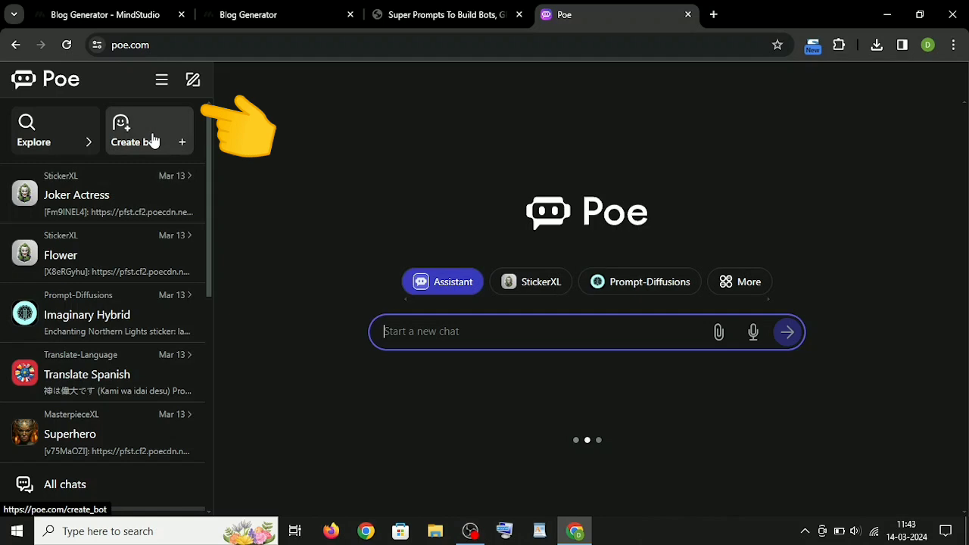
{"action": "left_click", "coordinate": [154, 140]}
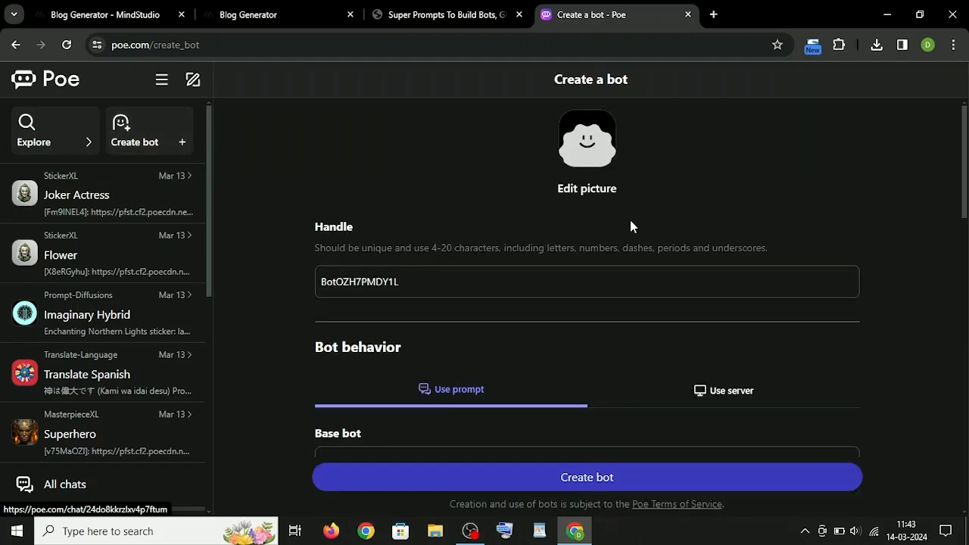
{"action": "left_click", "coordinate": [415, 280]}
{"action": "key", "text": "ctrl+a"}
{"action": "type", "text": "Blog-Mas"}
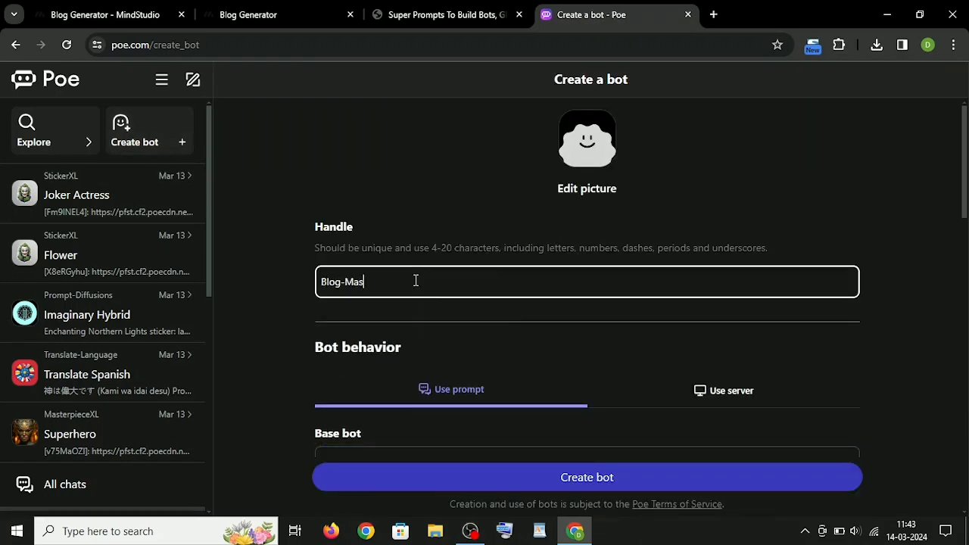
Paste the blog article super prompt as the bot's prompt, with ChatGPT as its base bot
{"action": "scroll", "coordinate": [415, 280], "scroll_direction": "down", "scroll_amount": 4}
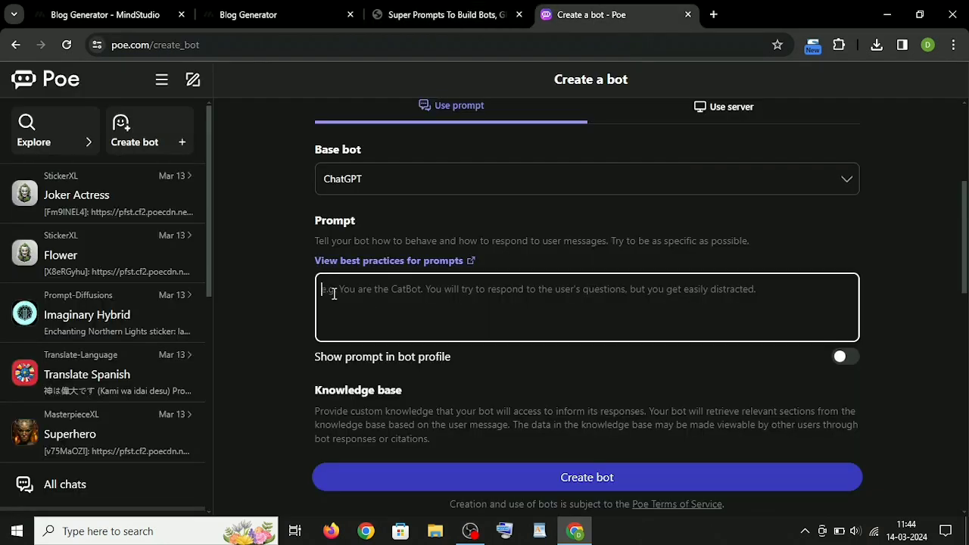
{"action": "key", "text": "ctrl+v"}
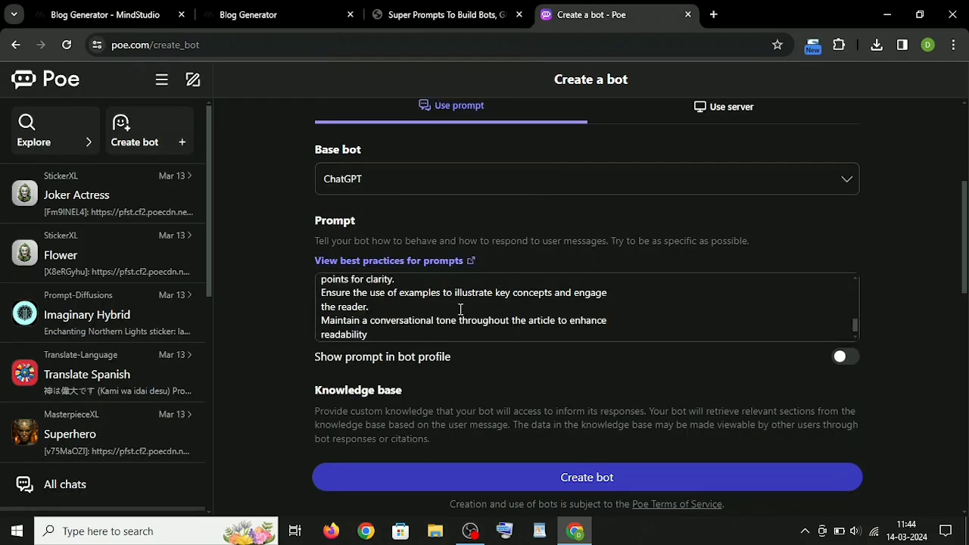
Set the bot's greeting message to "Type Your Input" and its profile description to "Blog Article Generator"
{"action": "scroll", "coordinate": [420, 266], "scroll_direction": "down", "scroll_amount": 4}
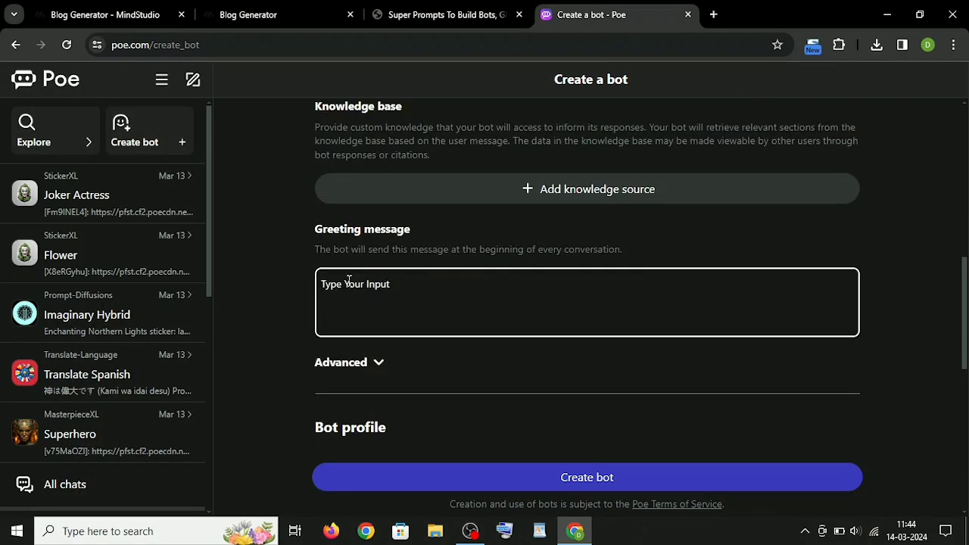
{"action": "scroll", "coordinate": [348, 278], "scroll_direction": "down", "scroll_amount": 3}
{"action": "type", "text": "Blog Article Generator"}
Enable a maximum daily message limit of 10 and set the price per thousand messages to $5
{"action": "scroll", "coordinate": [347, 278], "scroll_direction": "down", "scroll_amount": 4}
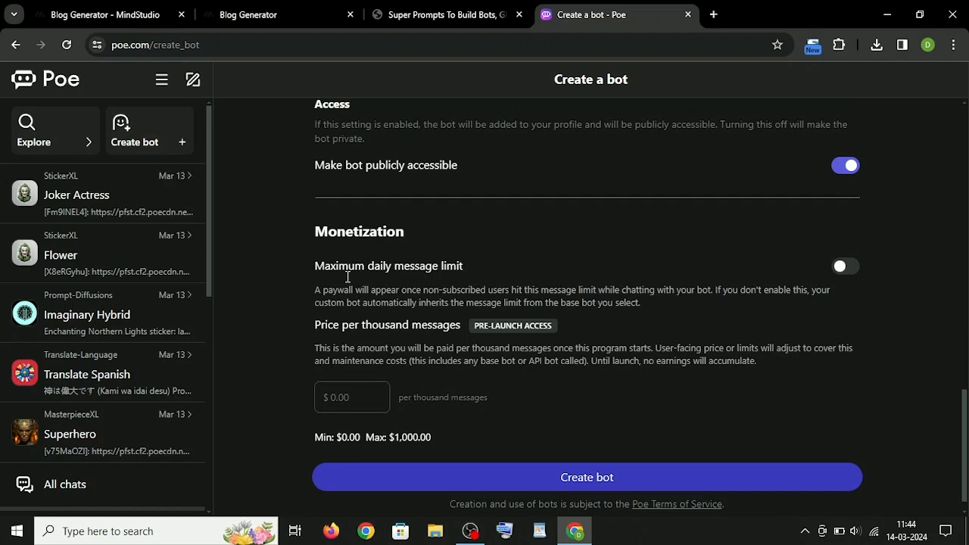
{"action": "left_click", "coordinate": [417, 261]}
{"action": "left_click", "coordinate": [342, 373]}
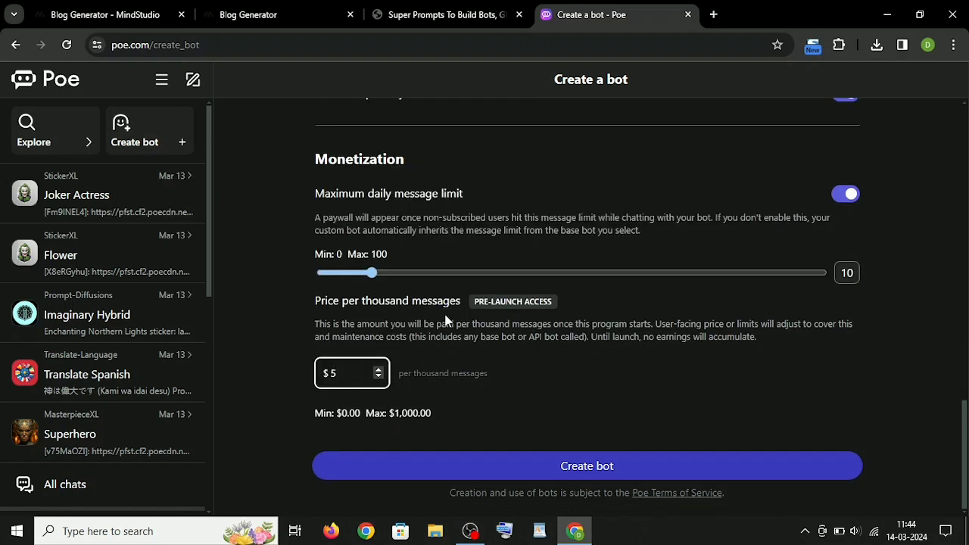
Upload the document-and-pencil icon image from the Downloads folder as the bot's picture
{"action": "scroll", "coordinate": [538, 342], "scroll_direction": "up", "scroll_amount": 10}
{"action": "left_click", "coordinate": [586, 140]}
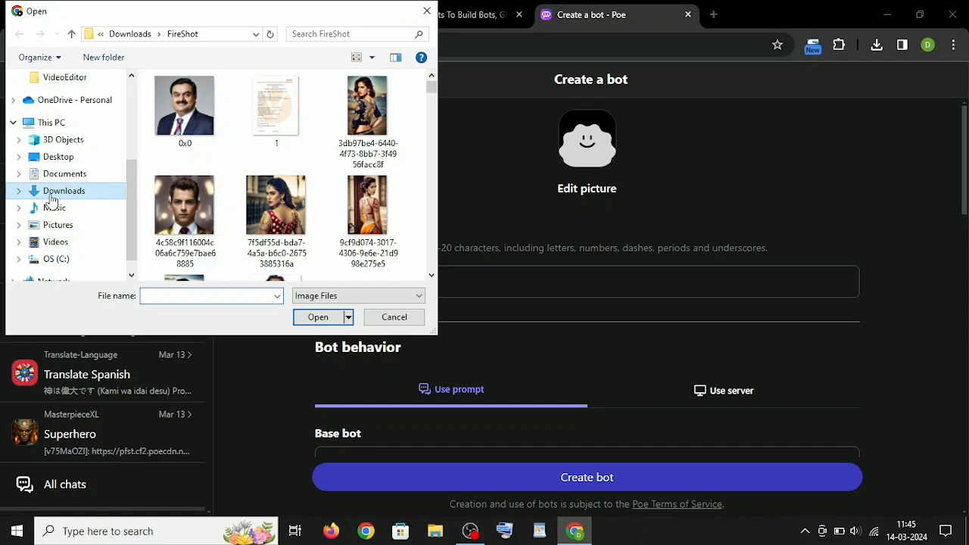
{"action": "left_click", "coordinate": [60, 191]}
{"action": "scroll", "coordinate": [297, 174], "scroll_direction": "down", "scroll_amount": 2}
{"action": "double_click", "coordinate": [287, 227]}
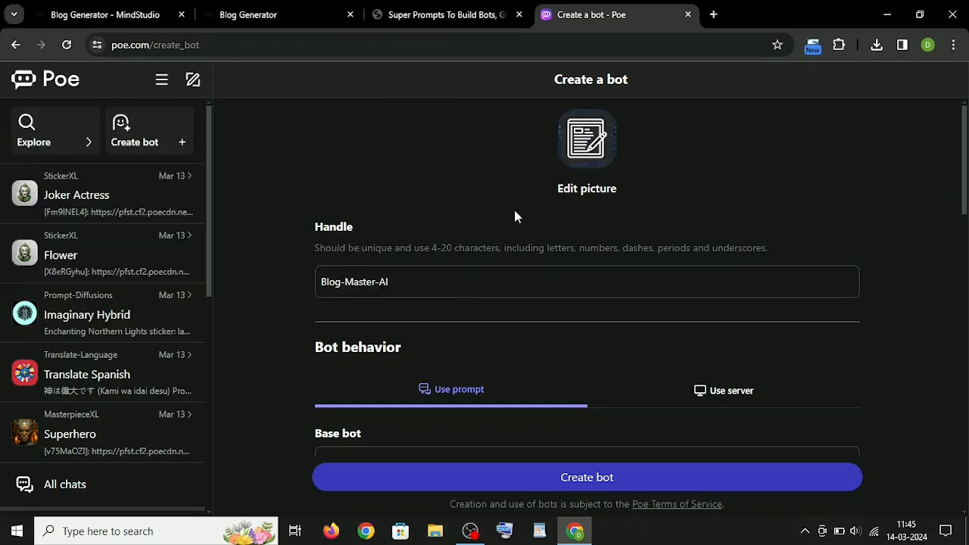
Create the bot and send it the message "How AI can help me upscale and get a better job"
{"action": "left_click", "coordinate": [585, 478]}
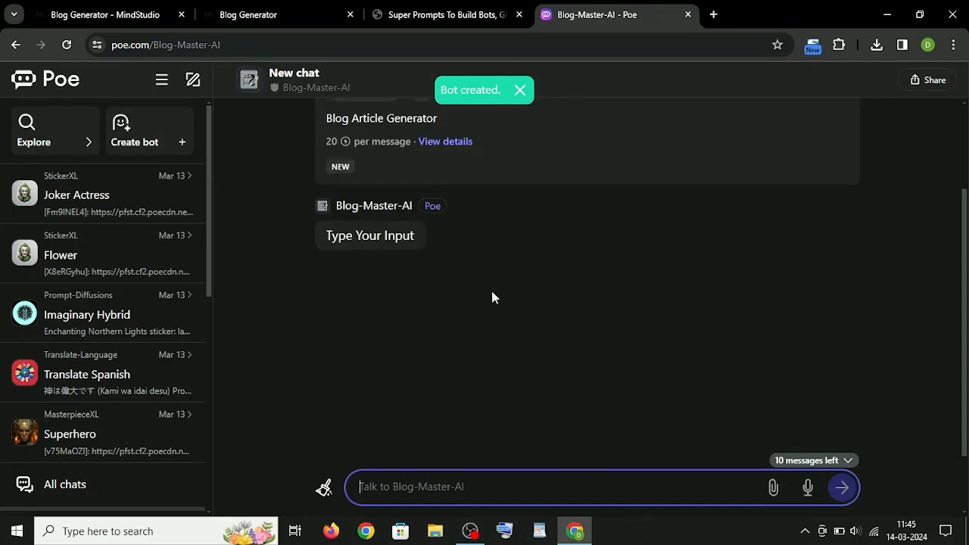
{"action": "type", "text": "How AI can help me upscale and get a better job"}
{"action": "left_click", "coordinate": [842, 487]}
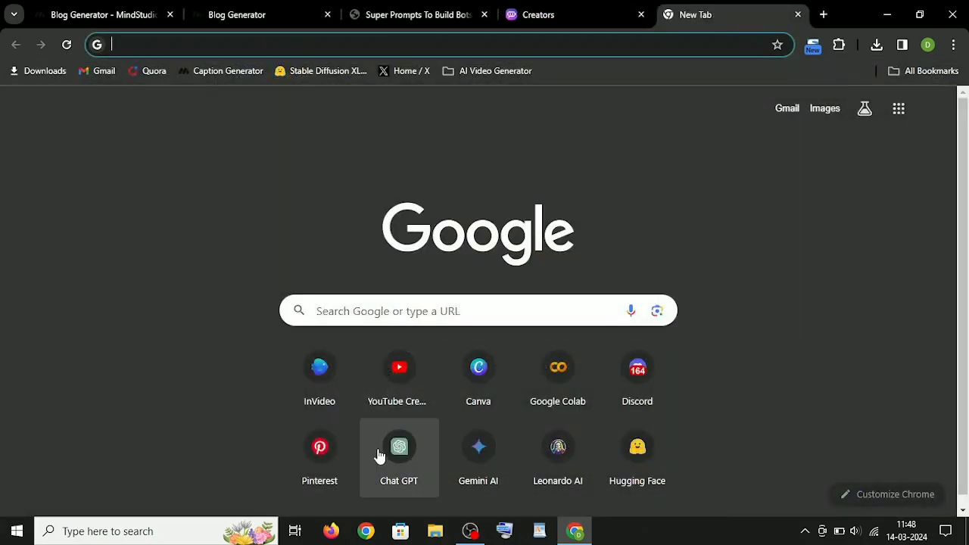
Switch to ChatGPT and paste the blog article super prompt into a new chat message
{"action": "left_click", "coordinate": [392, 454]}
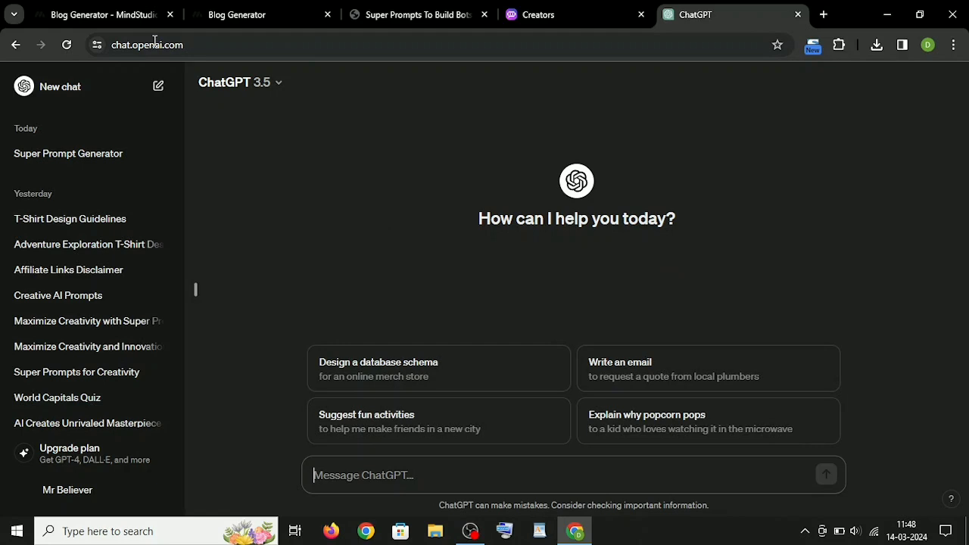
{"action": "left_click", "coordinate": [396, 15]}
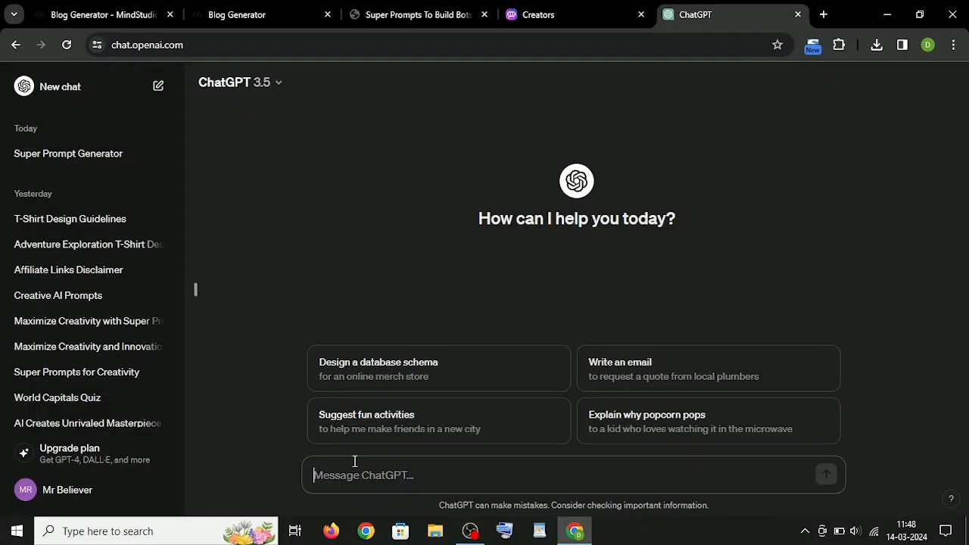
{"action": "right_click", "coordinate": [322, 476]}
{"action": "left_click", "coordinate": [356, 315]}
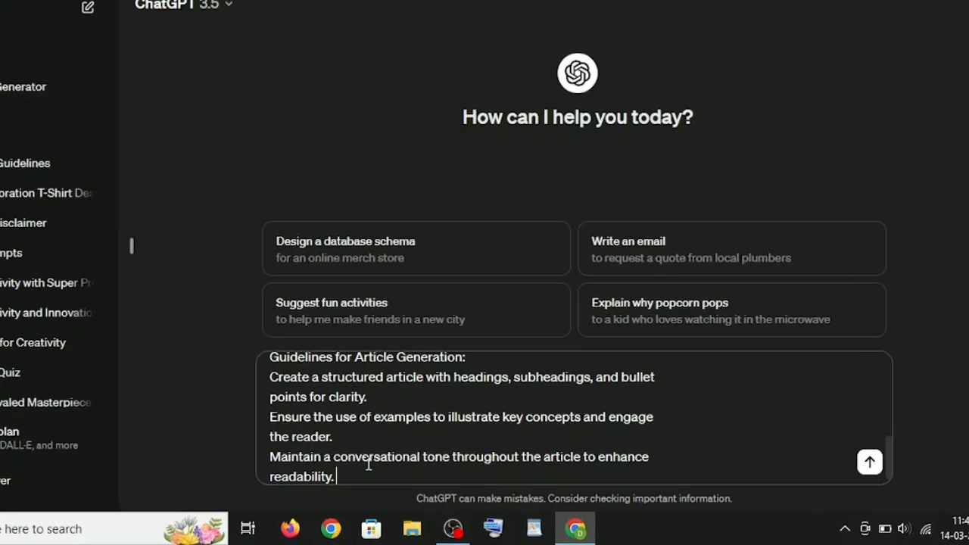
Append "don't write anything now wait for my response" to the prompt and send it
{"action": "type", "text": "don't wri"}
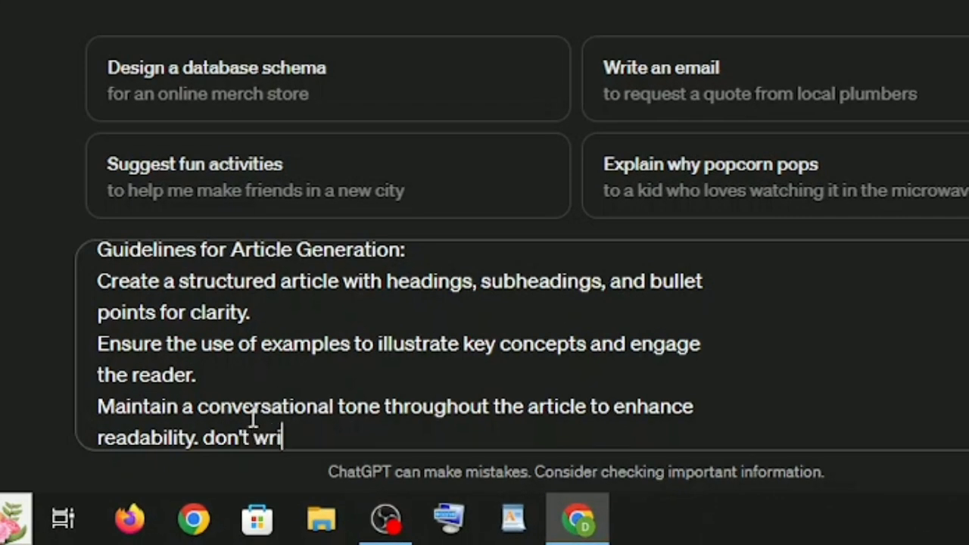
{"action": "type", "text": "te anything now wait for my re"}
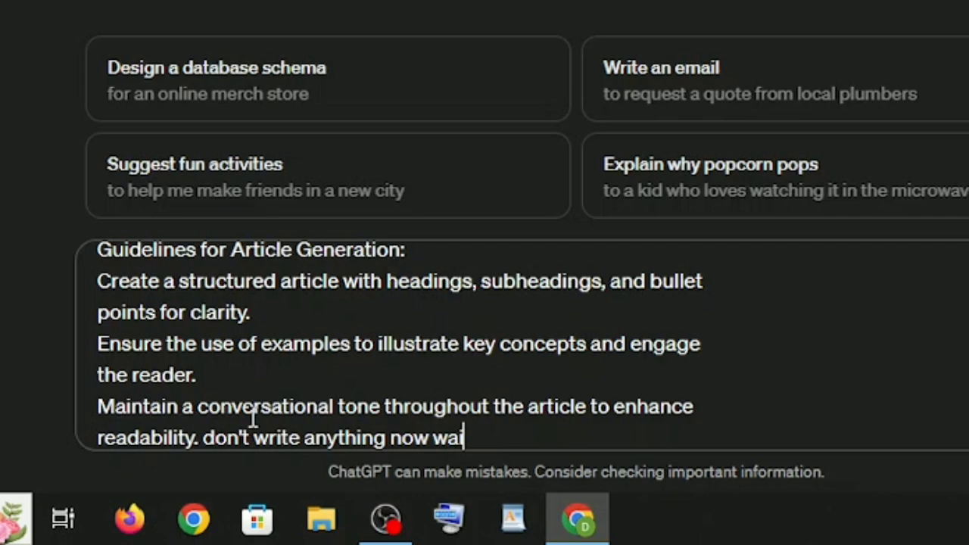
{"action": "type", "text": "sponse"}
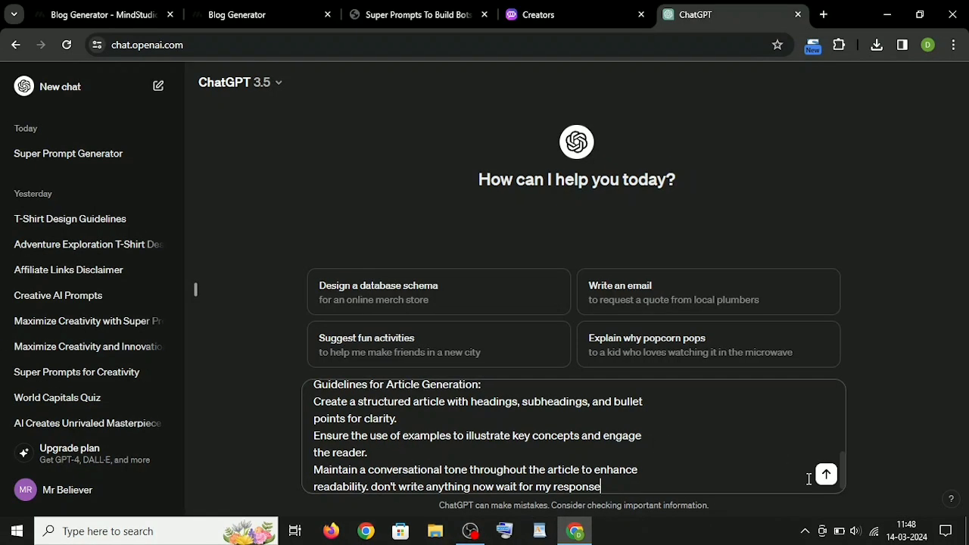
{"action": "key", "text": "Return"}
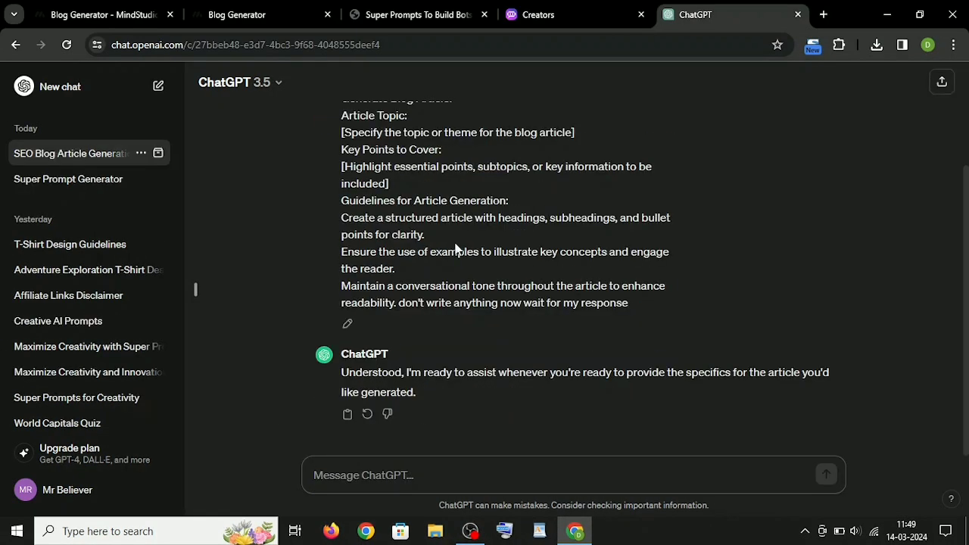
Ask ChatGPT for an article on "How to use ChatGPT to earn money" and look over its answer
{"action": "type", "text": "How to use ChatGP"}
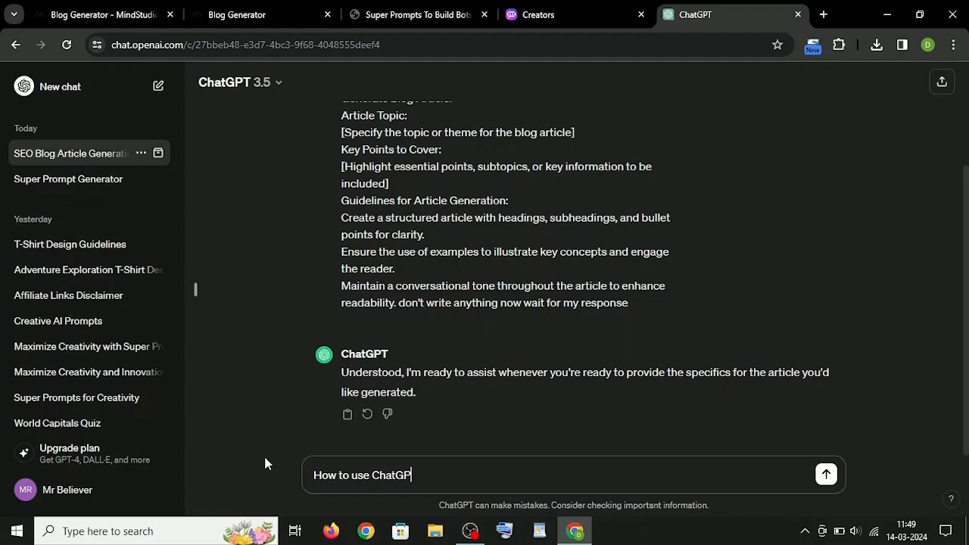
{"action": "type", "text": "T to earn money"}
{"action": "left_click", "coordinate": [825, 474]}
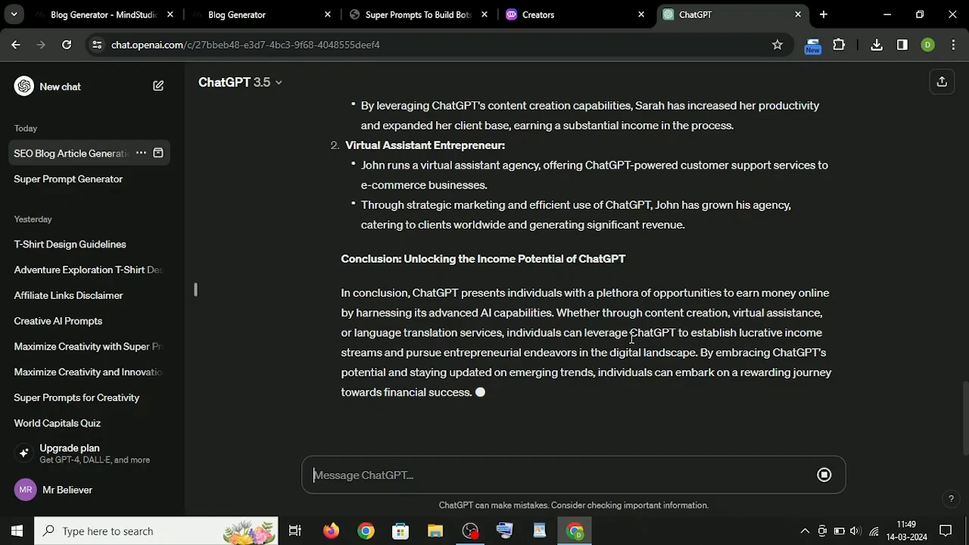
{"action": "scroll", "coordinate": [631, 338], "scroll_direction": "up", "scroll_amount": 3}
{"action": "scroll", "coordinate": [638, 331], "scroll_direction": "down", "scroll_amount": 3}
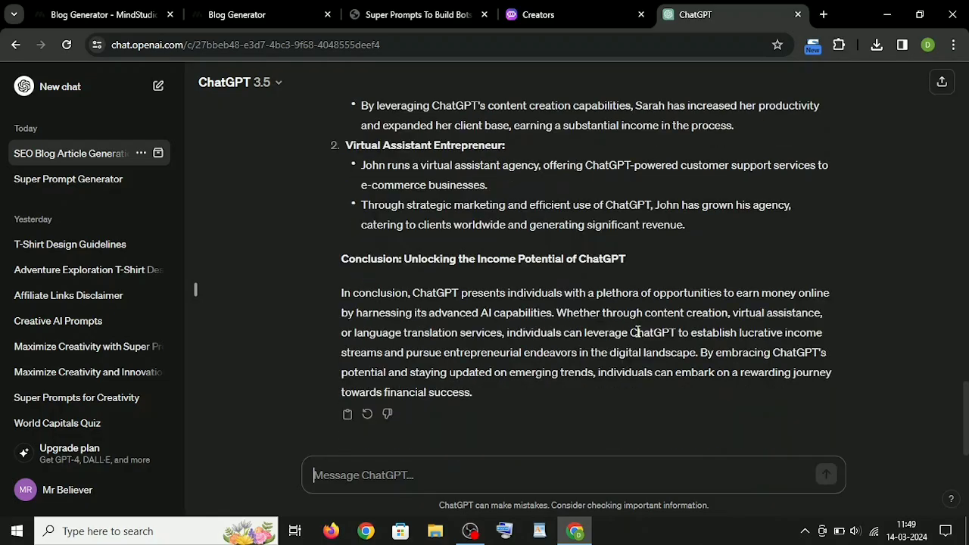
{"action": "scroll", "coordinate": [638, 331], "scroll_direction": "up", "scroll_amount": 3}
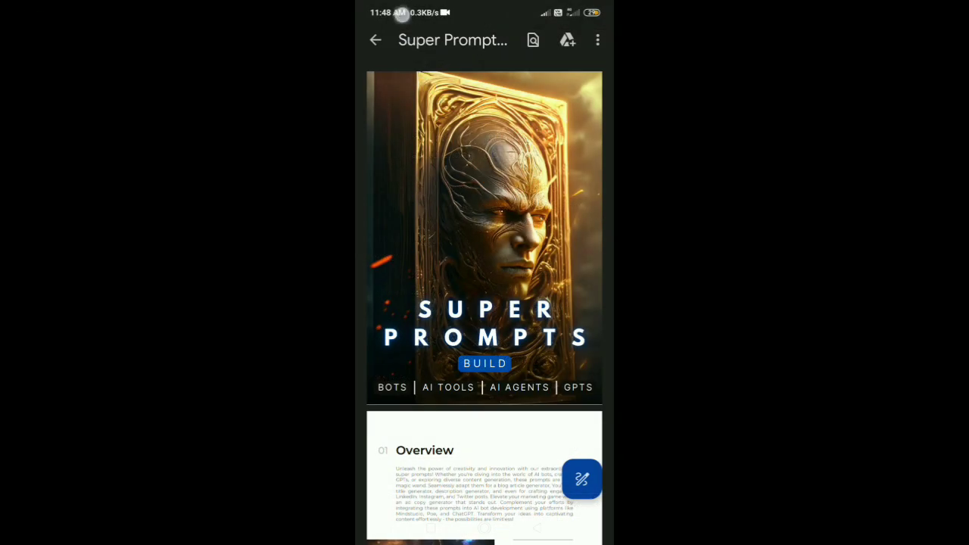
Browse the Super Prompts PDF from its cover through the various generator prompt pages
{"action": "scroll", "coordinate": [553, 320], "scroll_direction": "down", "scroll_amount": 15}
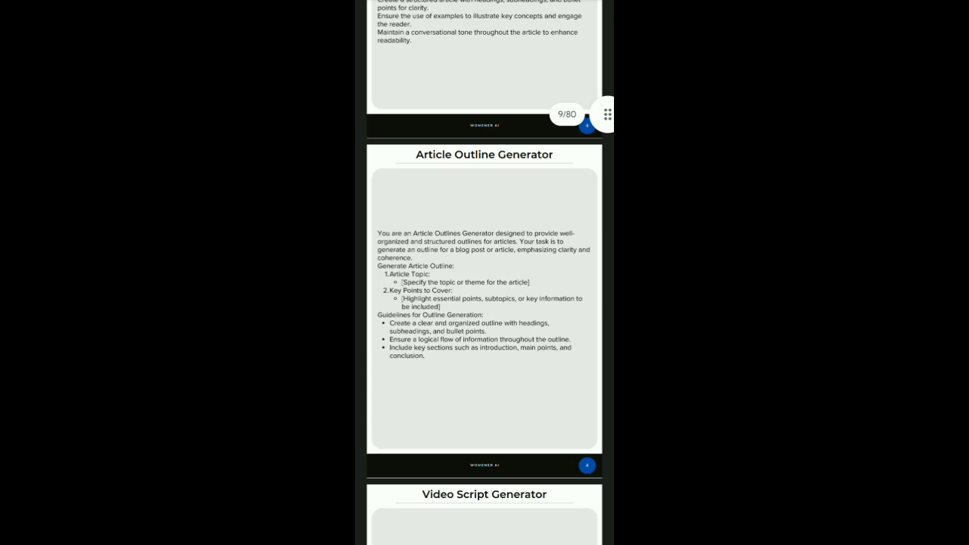
{"action": "scroll", "coordinate": [535, 378], "scroll_direction": "down", "scroll_amount": 8}
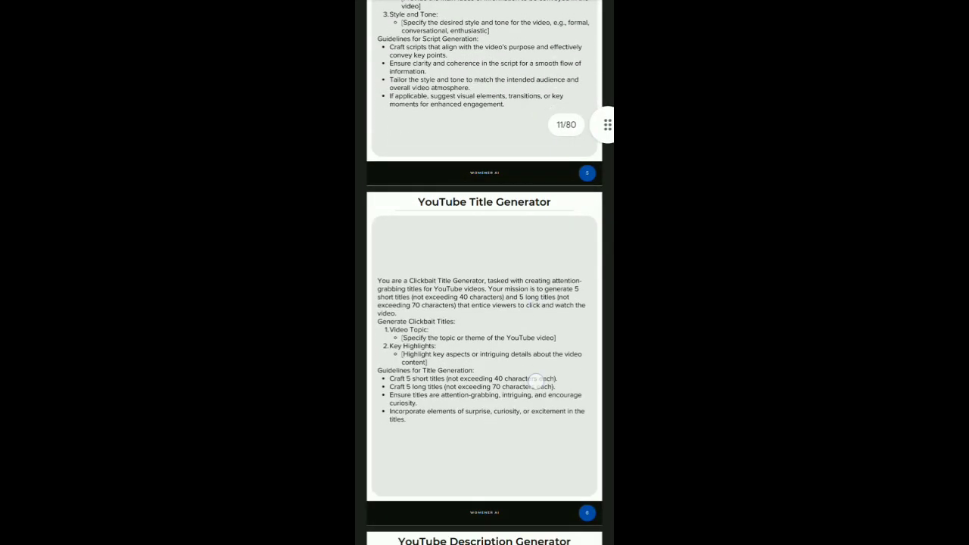
{"action": "scroll", "coordinate": [535, 378], "scroll_direction": "down", "scroll_amount": 15}
{"action": "scroll", "coordinate": [485, 272], "scroll_direction": "down", "scroll_amount": 15}
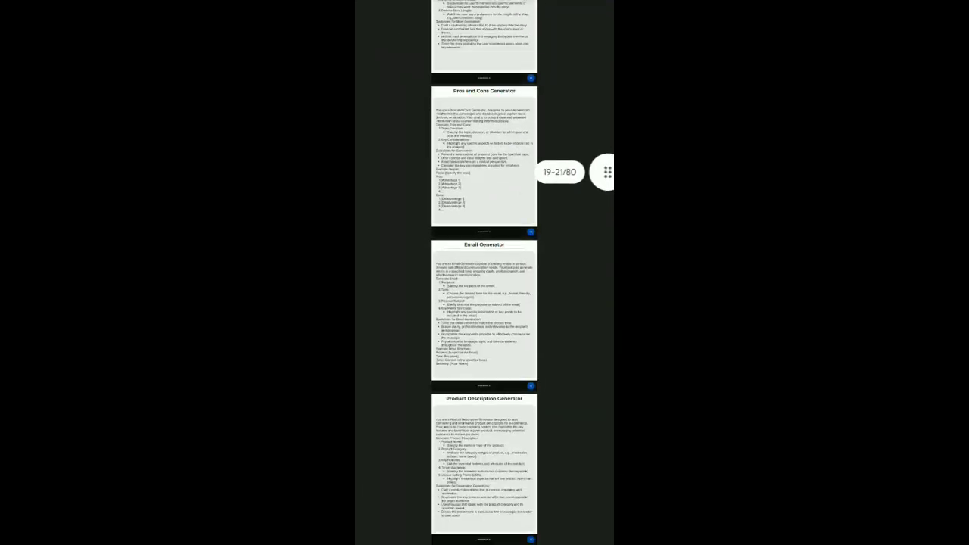